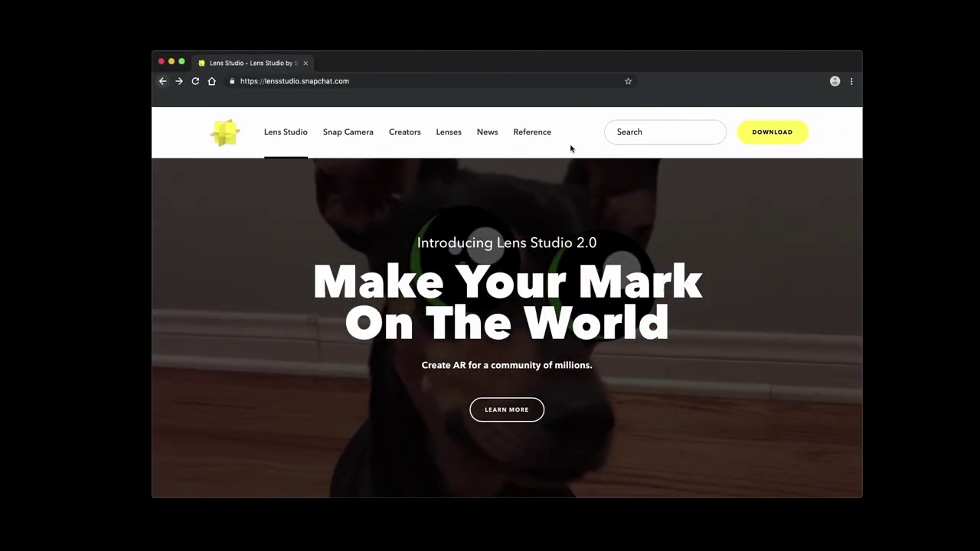
# From the Face In Video template guide, download AEtoLensStudio.zip via the After Effects to Lens Studio Script link.
pyautogui.moveTo(531, 134)
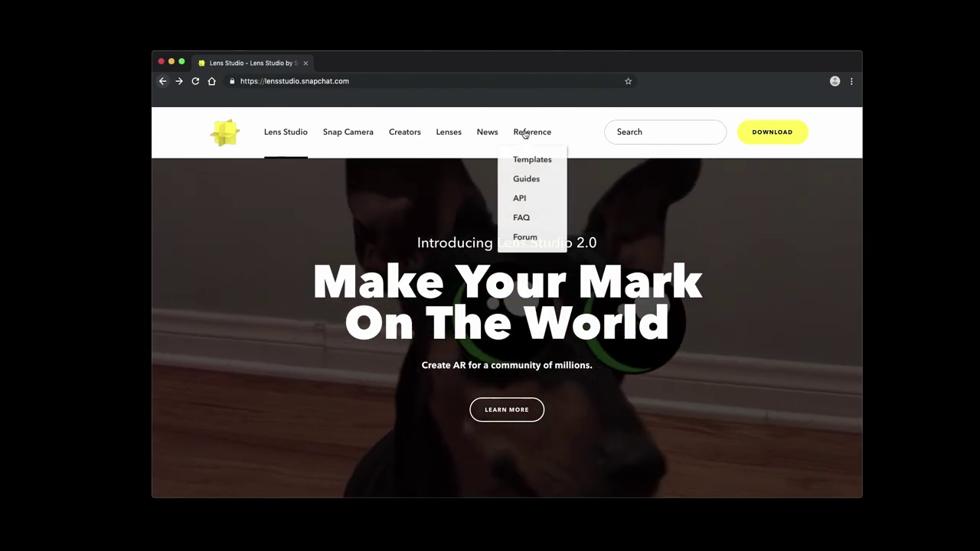
pyautogui.click(527, 159)
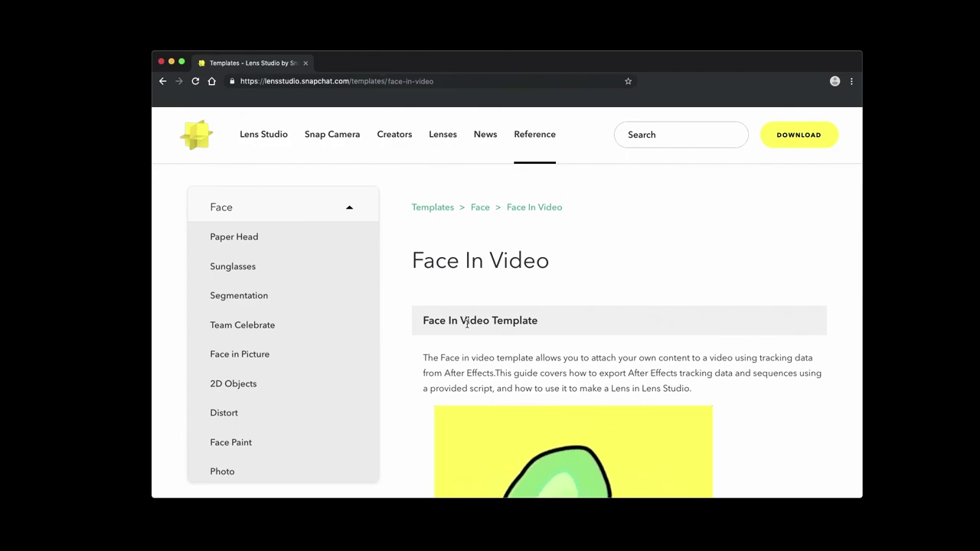
pyautogui.scroll(-10, 466, 323)
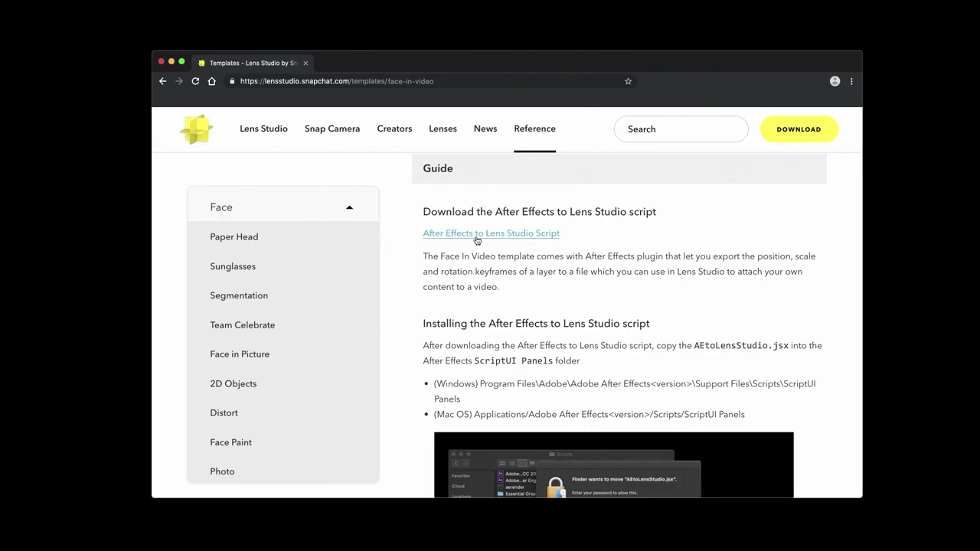
pyautogui.click(485, 237)
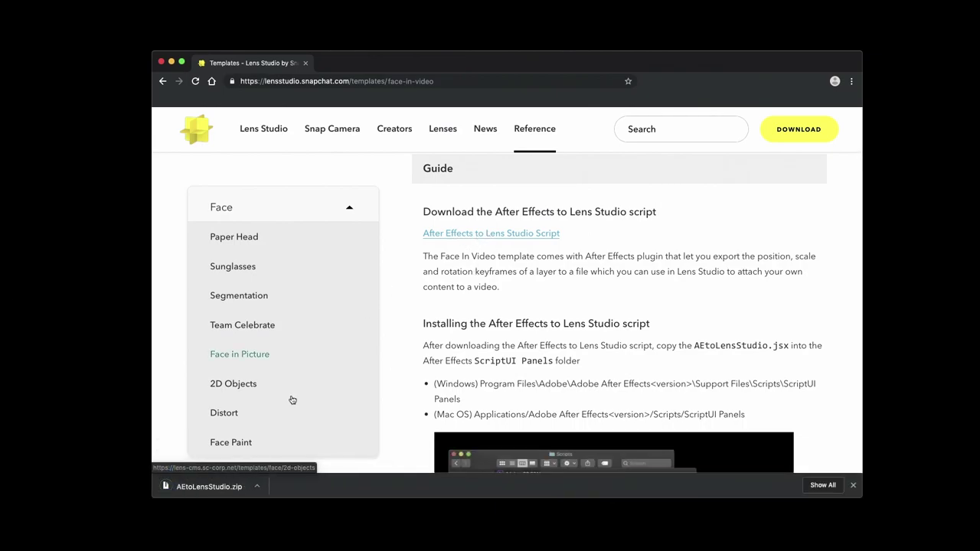
# Unpack the zip and move AEtoLensStudio.jsx into After Effects CC 2019's Scripts › ScriptUI Panels, authenticating as administrator.
pyautogui.click(220, 486)
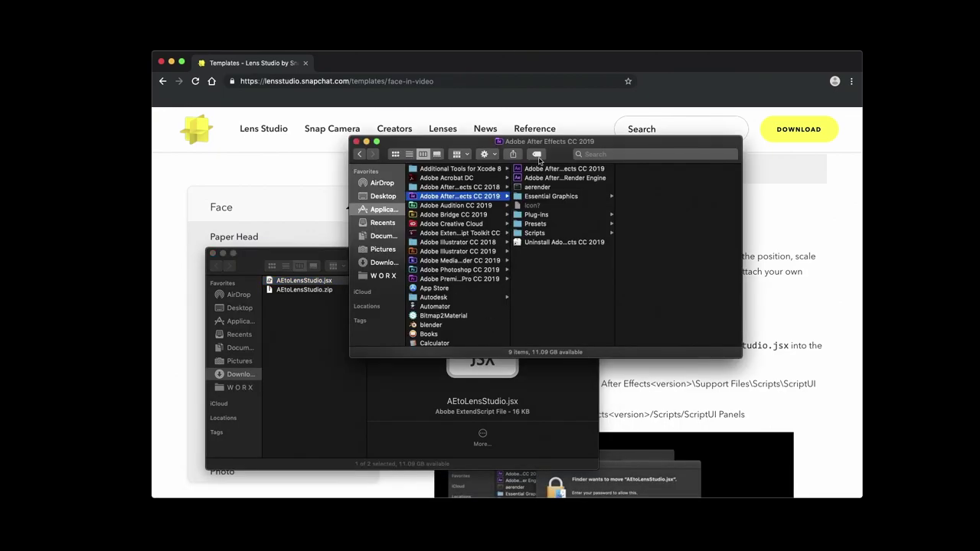
pyautogui.moveTo(559, 143); pyautogui.dragTo(665, 112)
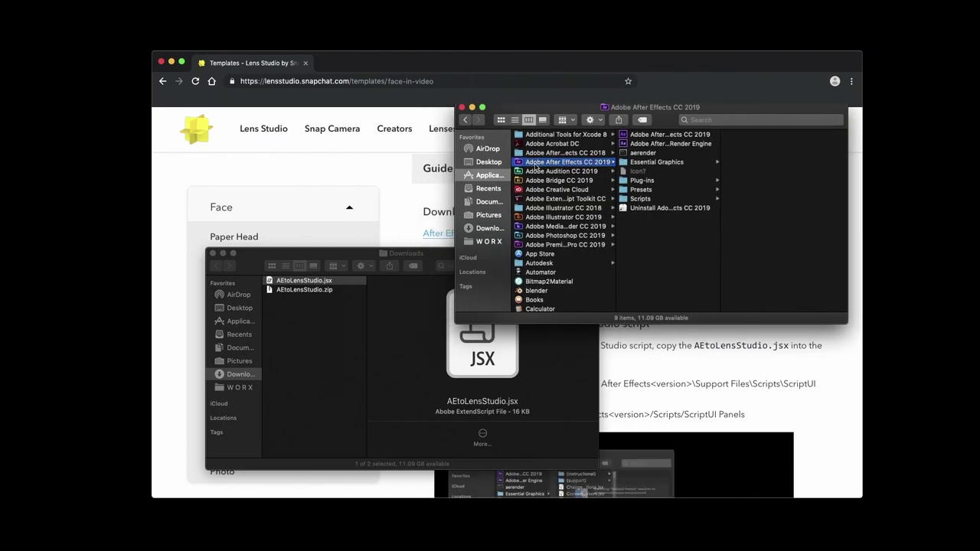
pyautogui.click(655, 200)
pyautogui.click(745, 227)
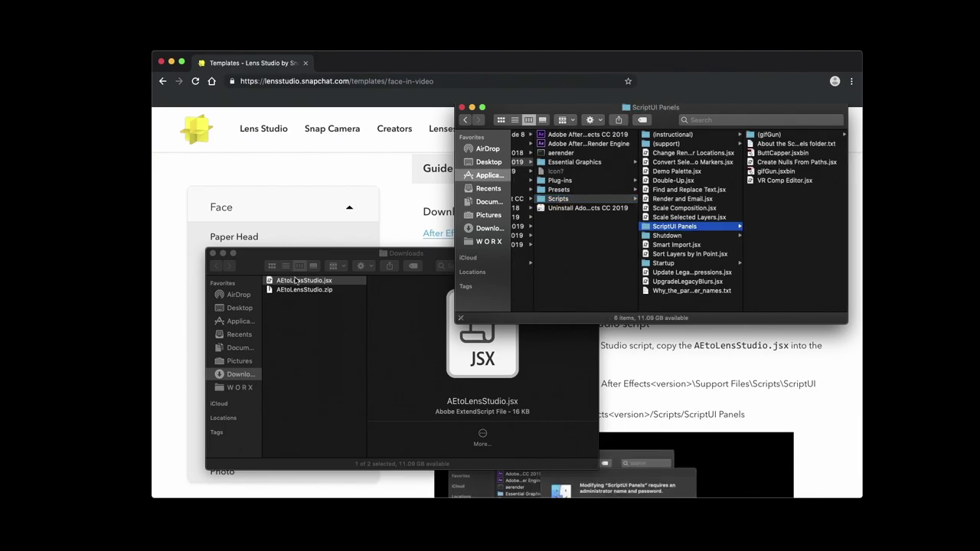
pyautogui.moveTo(299, 280); pyautogui.dragTo(781, 239)
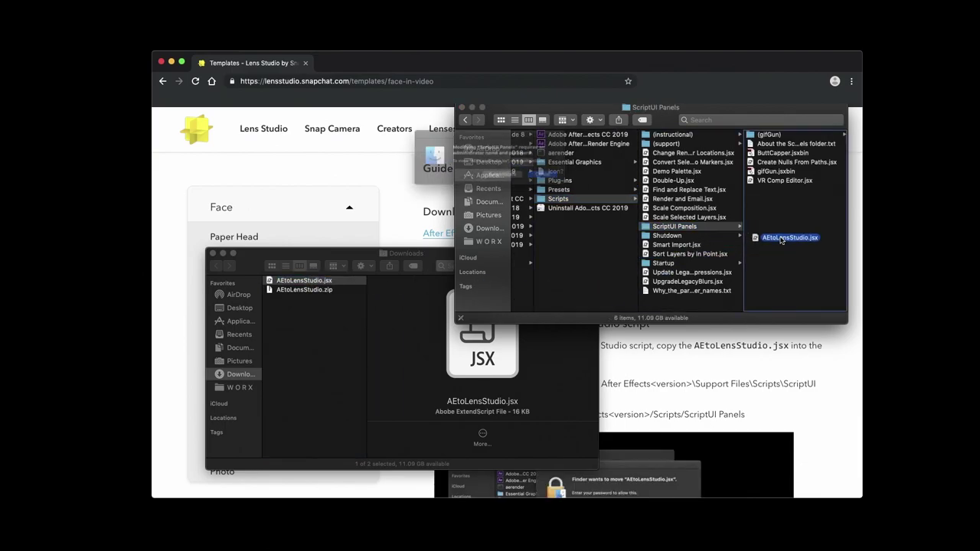
pyautogui.click(540, 183)
pyautogui.press('Return')
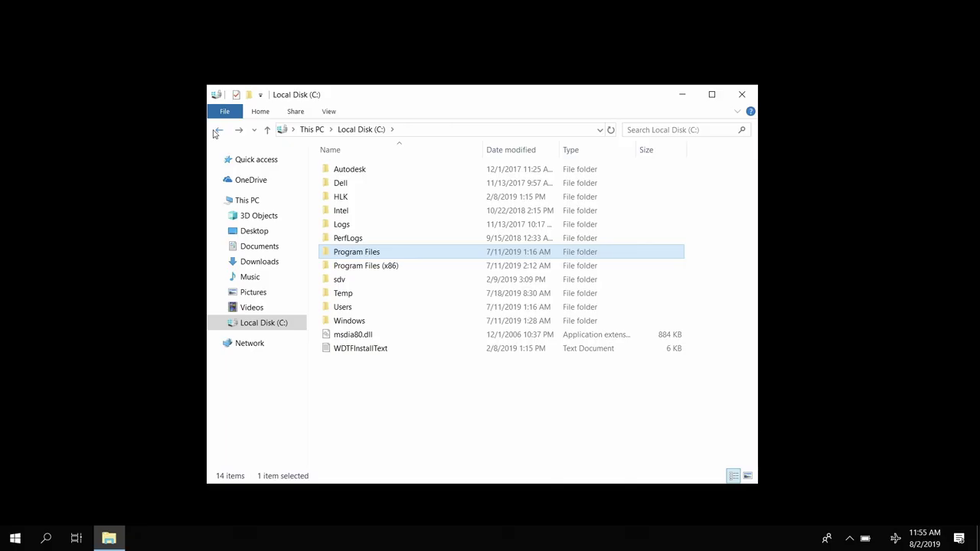
# Browse C: › Program Files › Adobe › Adobe After Effects CC 2019 › Support Files › Scripts › ScriptUI Panels.
pyautogui.doubleClick(374, 258)
pyautogui.doubleClick(345, 183)
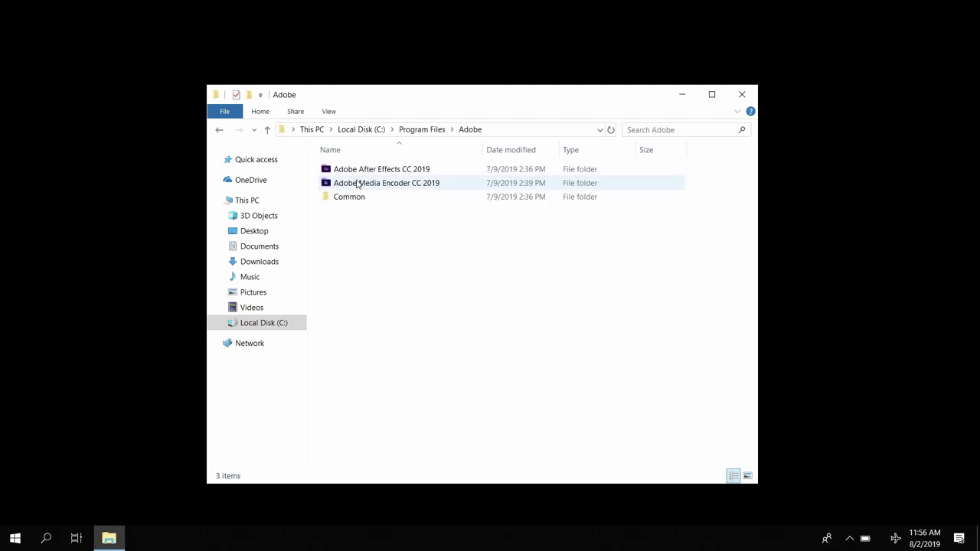
pyautogui.doubleClick(356, 170)
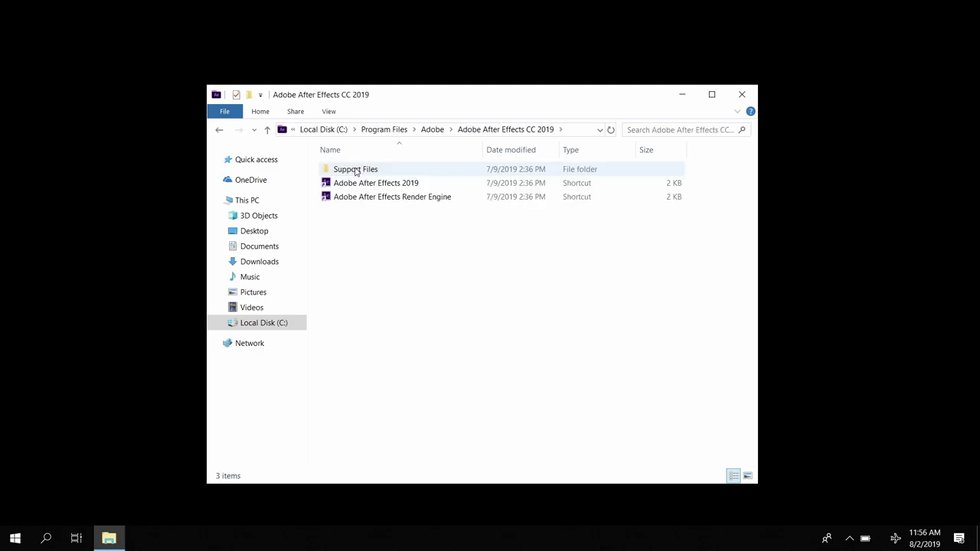
pyautogui.doubleClick(355, 170)
pyautogui.doubleClick(356, 170)
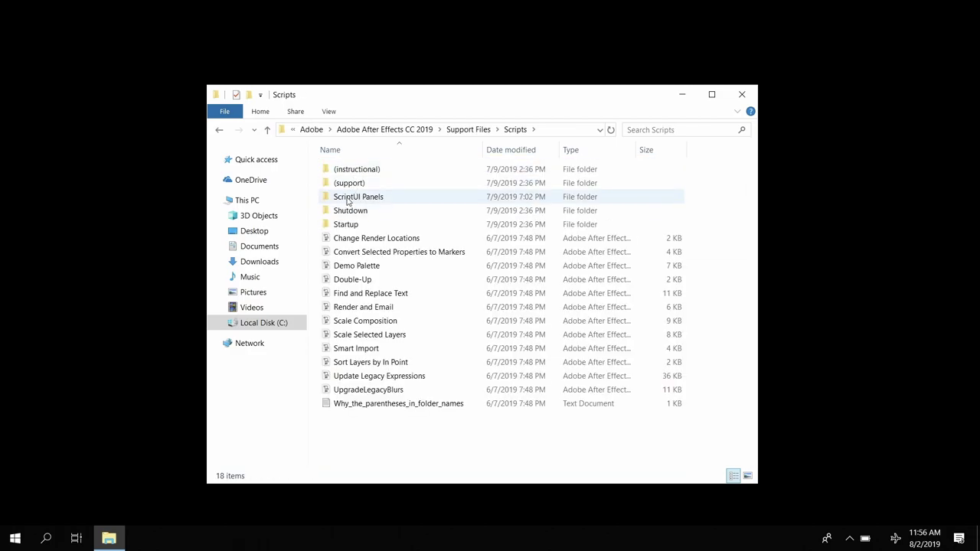
pyautogui.doubleClick(346, 196)
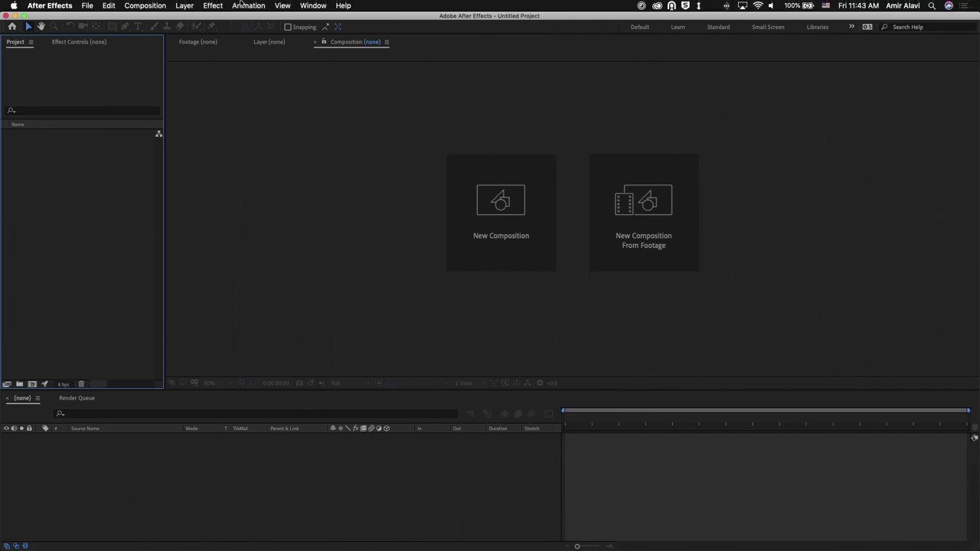
# Launch AEtoLensStudio.jsx from the Window menu and dock its panel at the right of the workspace.
pyautogui.click(312, 5)
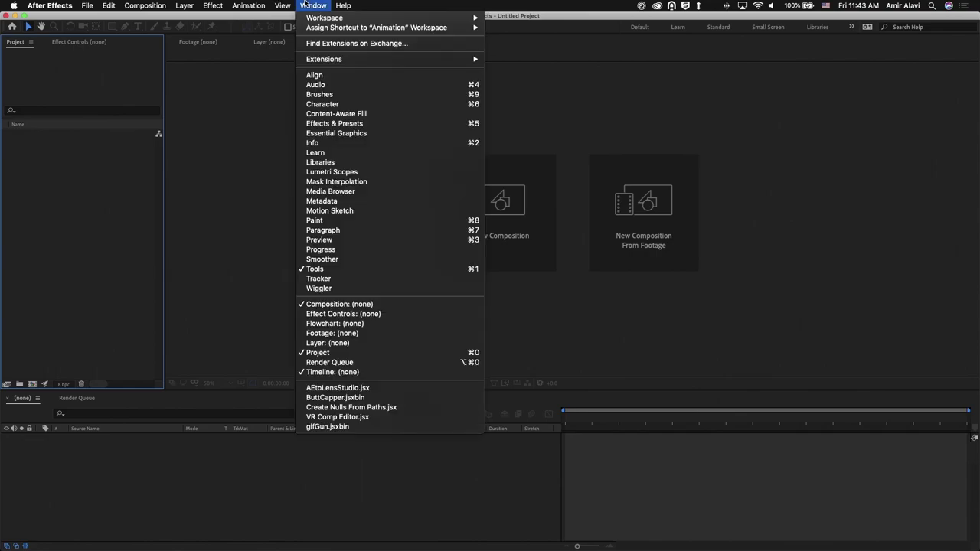
pyautogui.click(338, 388)
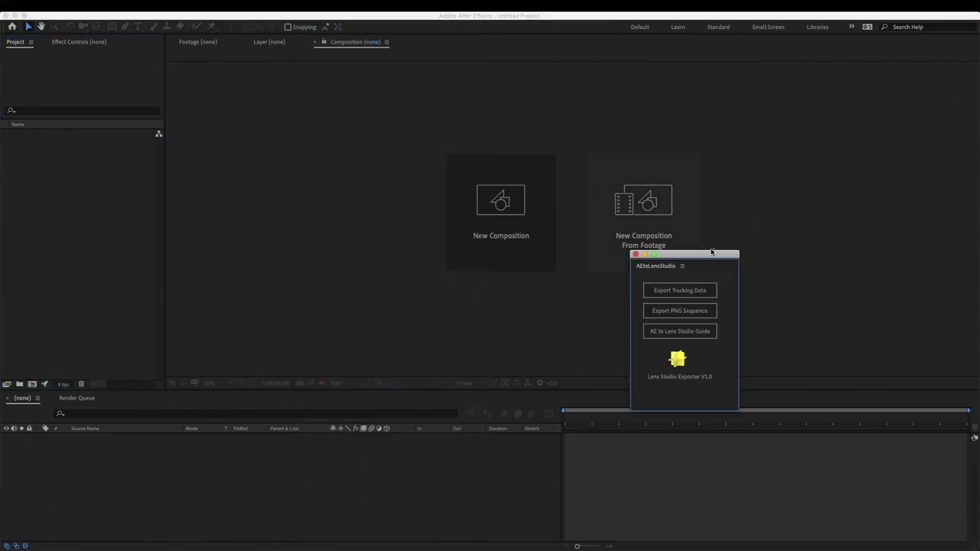
pyautogui.moveTo(713, 256); pyautogui.dragTo(858, 246)
pyautogui.press('super+Tab')
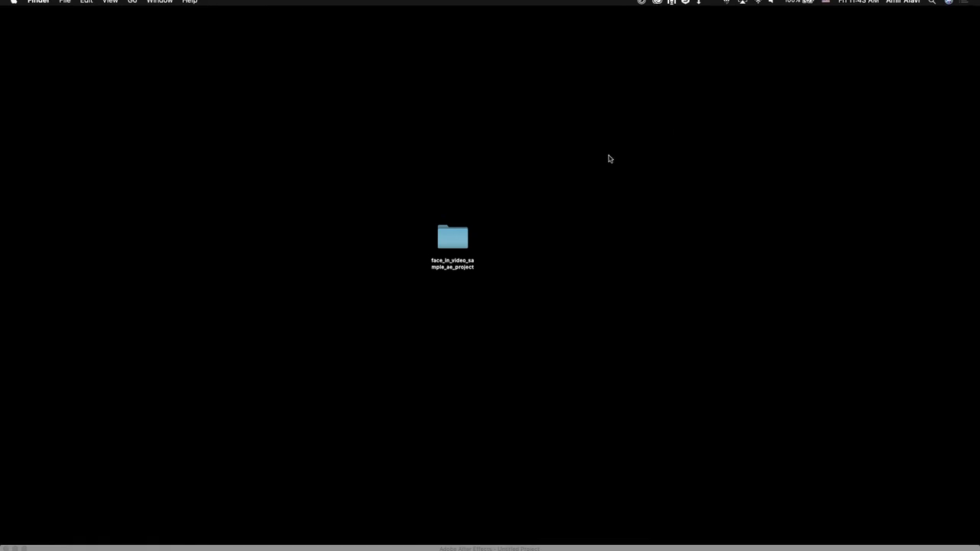
# Open the face_in_video_sample_ae_project .aep file, then centre and enlarge the Peapod_Walking viewer.
pyautogui.click(458, 249)
pyautogui.doubleClick(458, 249)
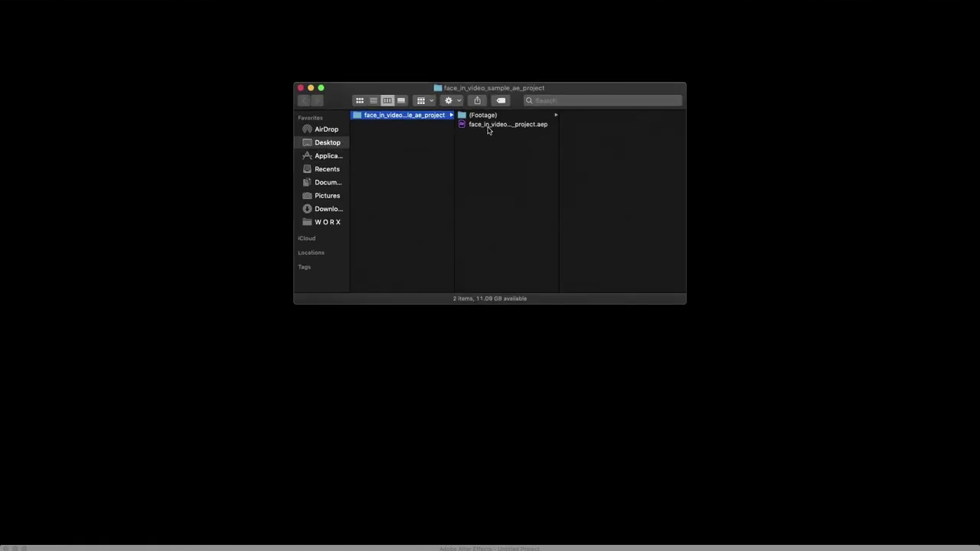
pyautogui.doubleClick(498, 125)
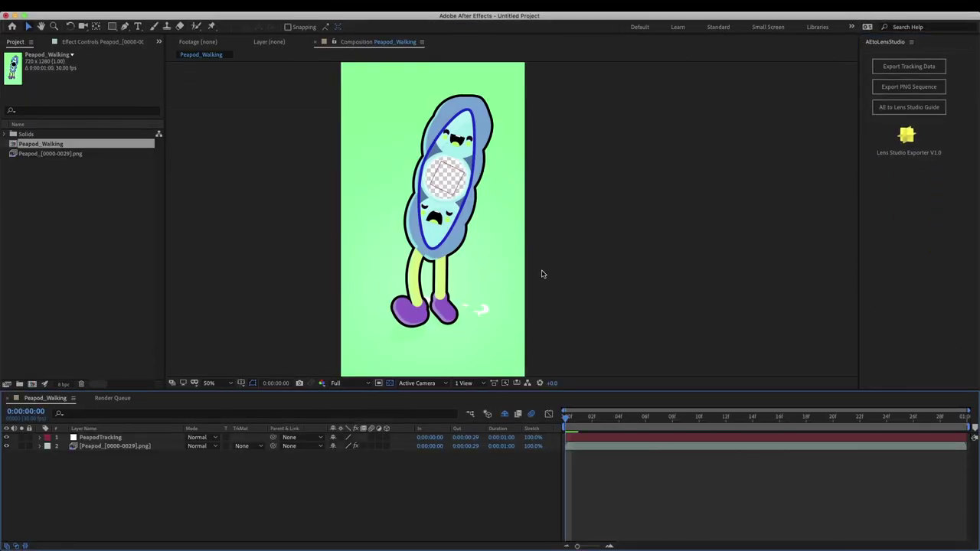
pyautogui.moveTo(495, 265); pyautogui.dragTo(559, 264)
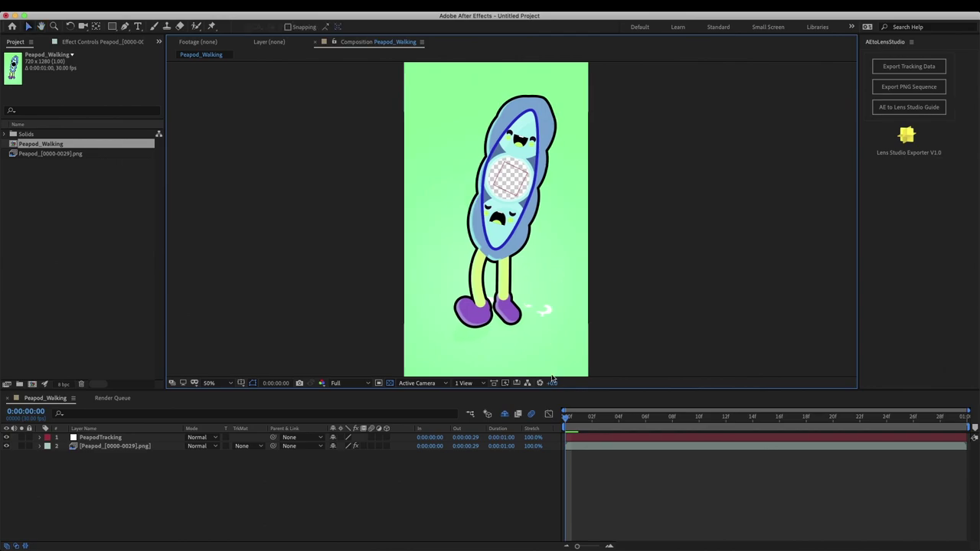
pyautogui.moveTo(552, 389); pyautogui.dragTo(546, 428)
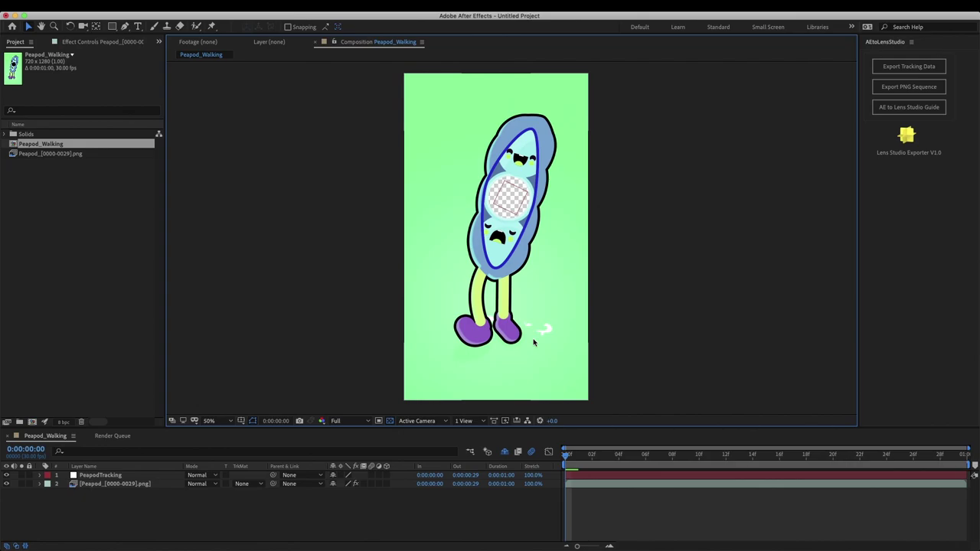
# Show the PeapodTracking layer's Position, Scale and Rotation keyframes with U and scrub through the walk.
pyautogui.click(591, 477)
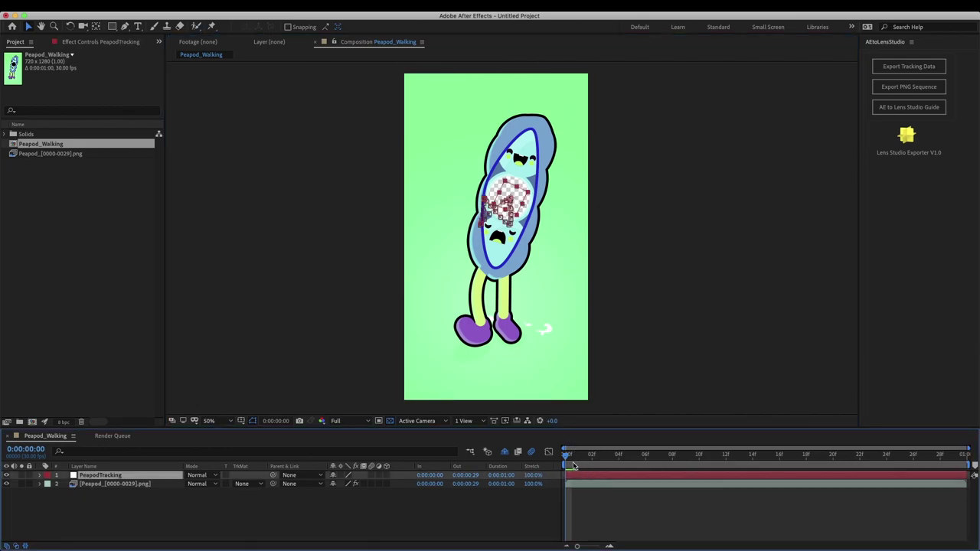
pyautogui.press('u')
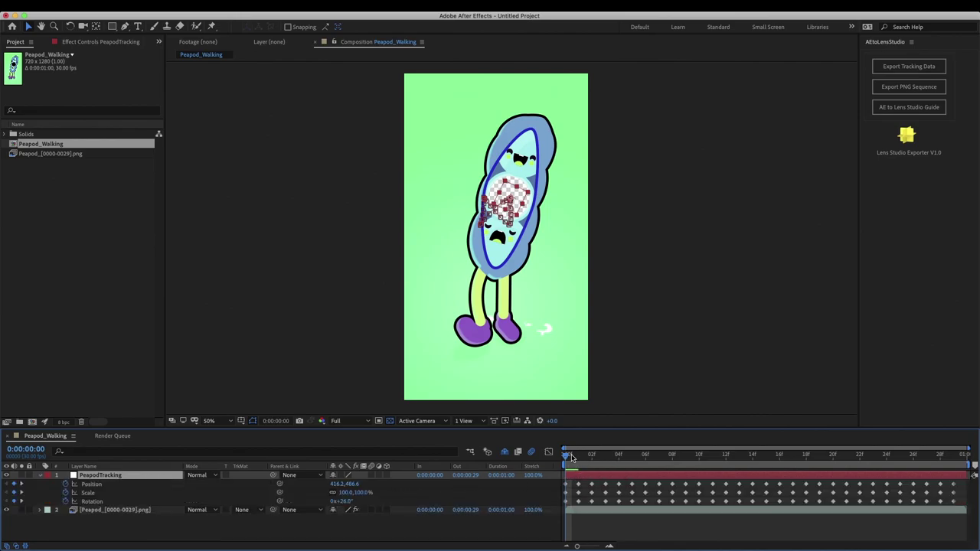
pyautogui.moveTo(571, 457); pyautogui.dragTo(539, 490)
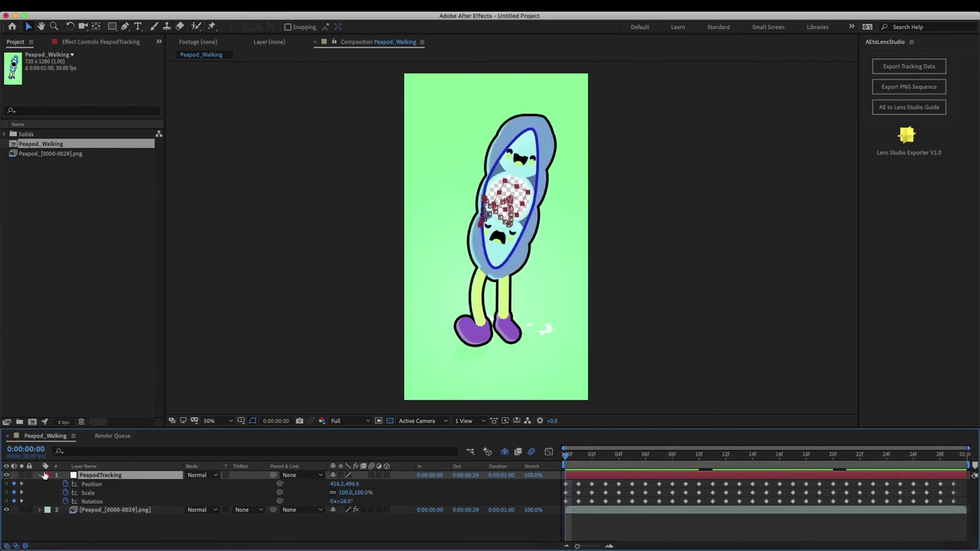
pyautogui.click(49, 154)
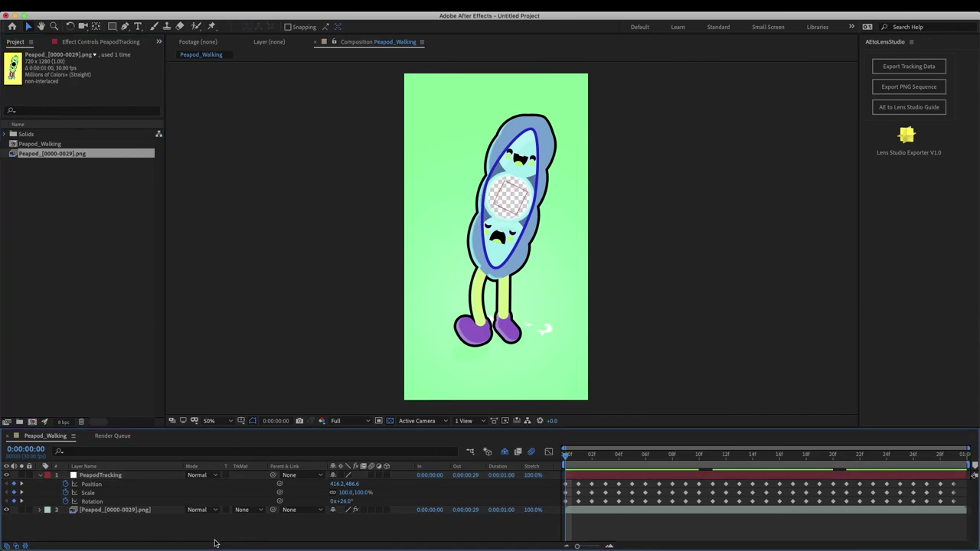
# Check the Peapod_Walking composition settings, then step through frames 26 and 28 near the end.
pyautogui.press('super+k')
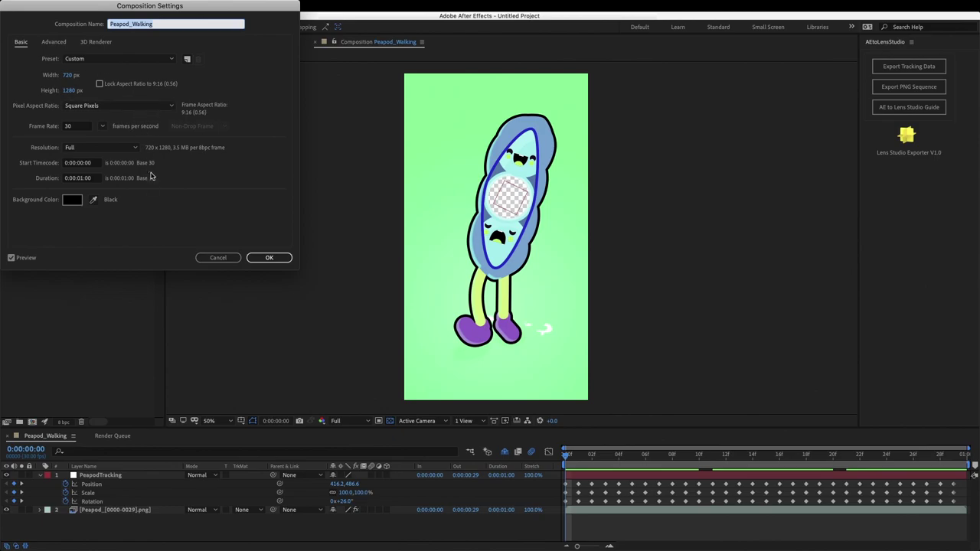
pyautogui.click(269, 257)
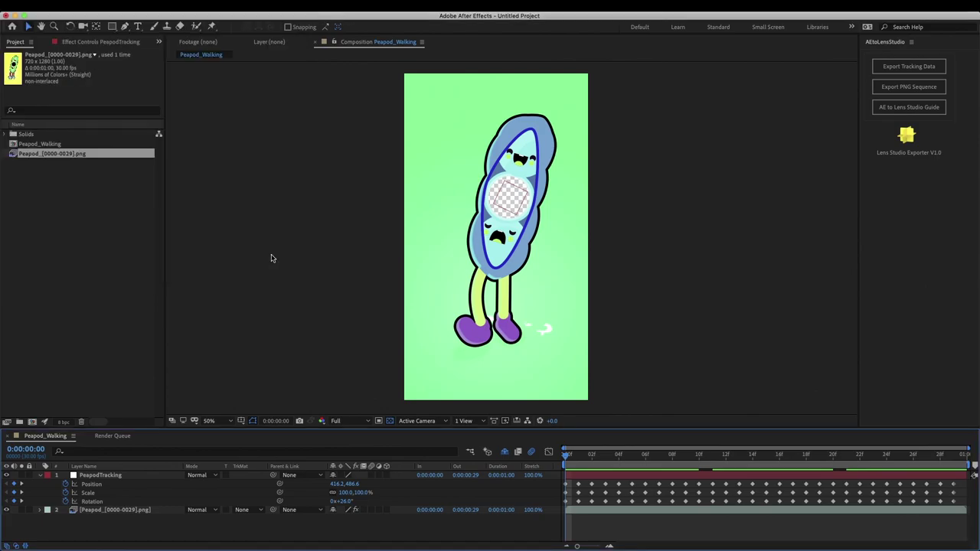
pyautogui.click(913, 455)
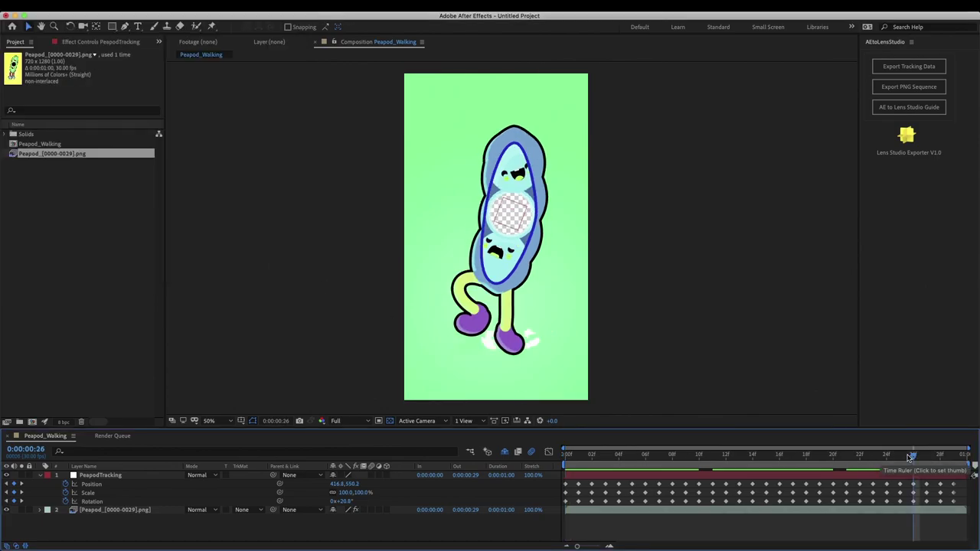
pyautogui.click(926, 456)
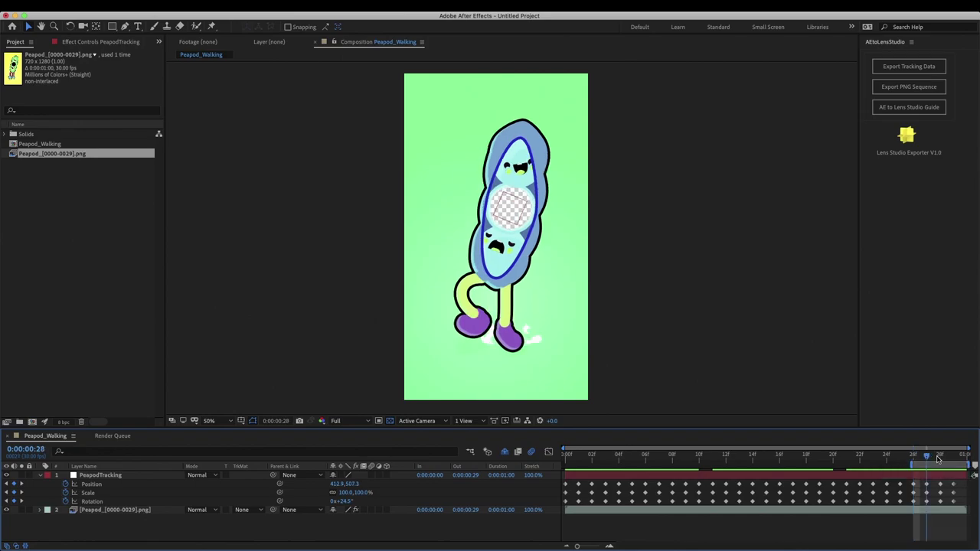
pyautogui.click(941, 457)
# Trim the composition to the work area, preview the walk, and reopen Composition Settings to confirm one-second duration.
pyautogui.rightClick(943, 465)
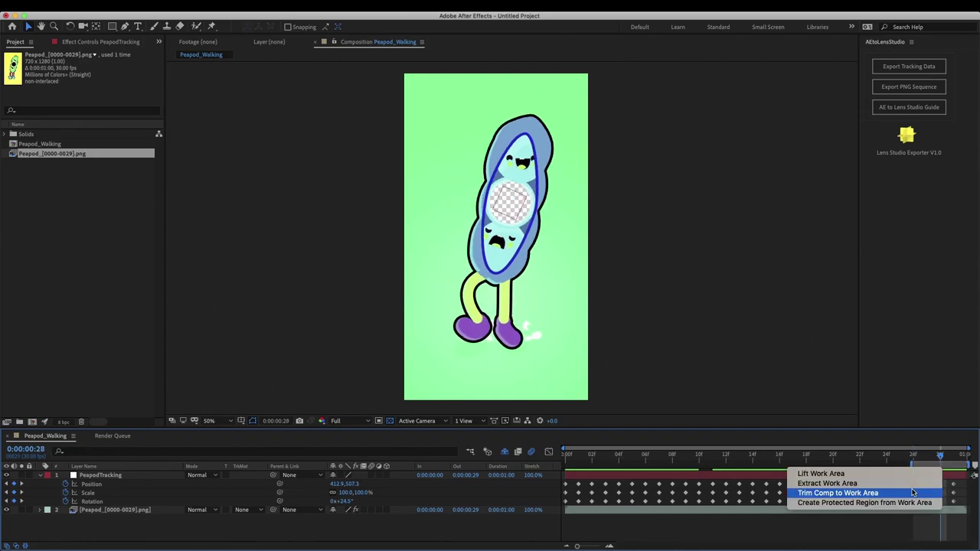
pyautogui.click(880, 493)
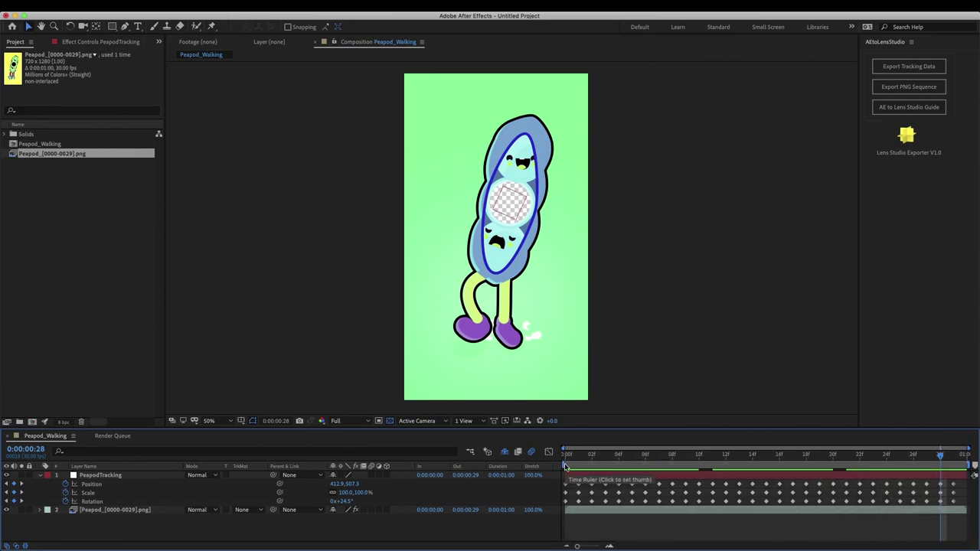
pyautogui.press('space')
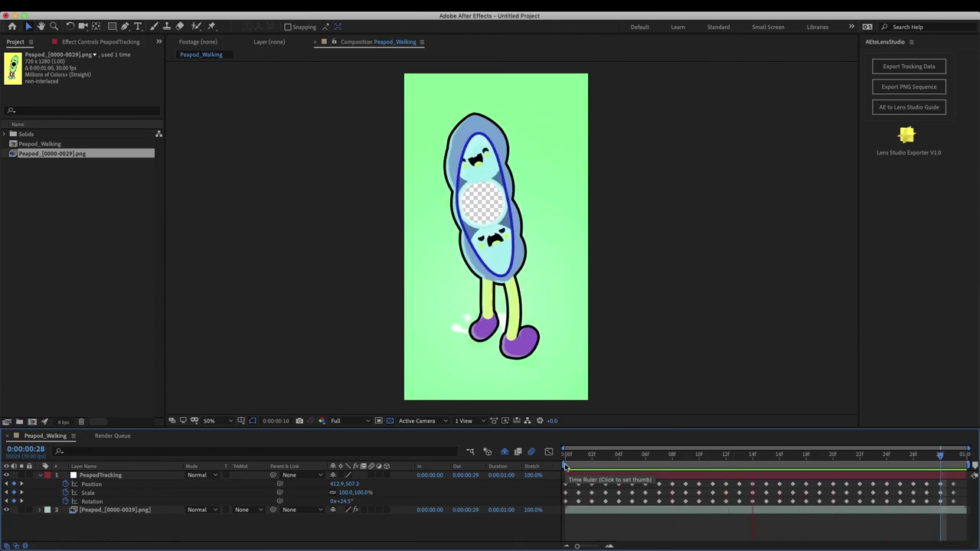
pyautogui.press('space')
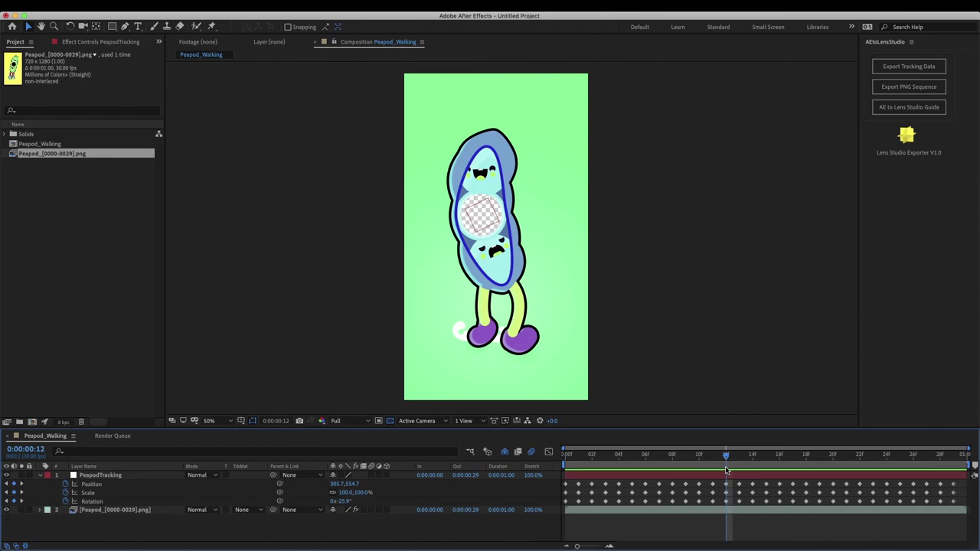
pyautogui.moveTo(726, 458); pyautogui.dragTo(565, 457)
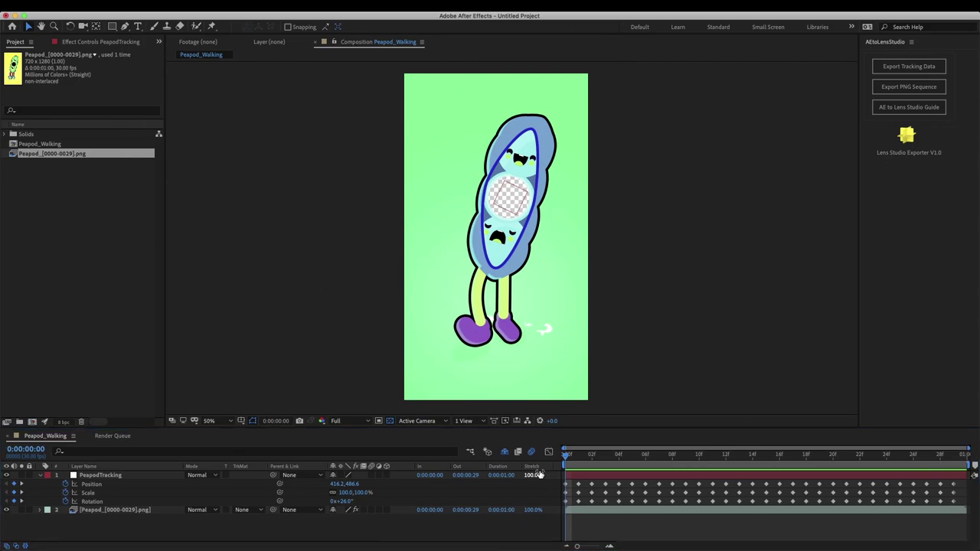
pyautogui.press('super+k')
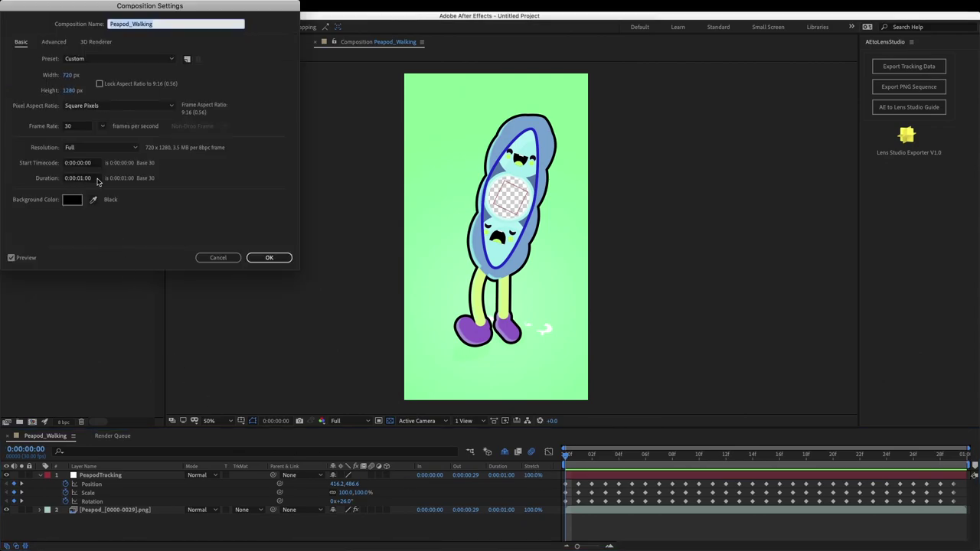
# Cancel Composition Settings and run Export Tracking Data on the selected PeapodTracking layer.
pyautogui.click(221, 259)
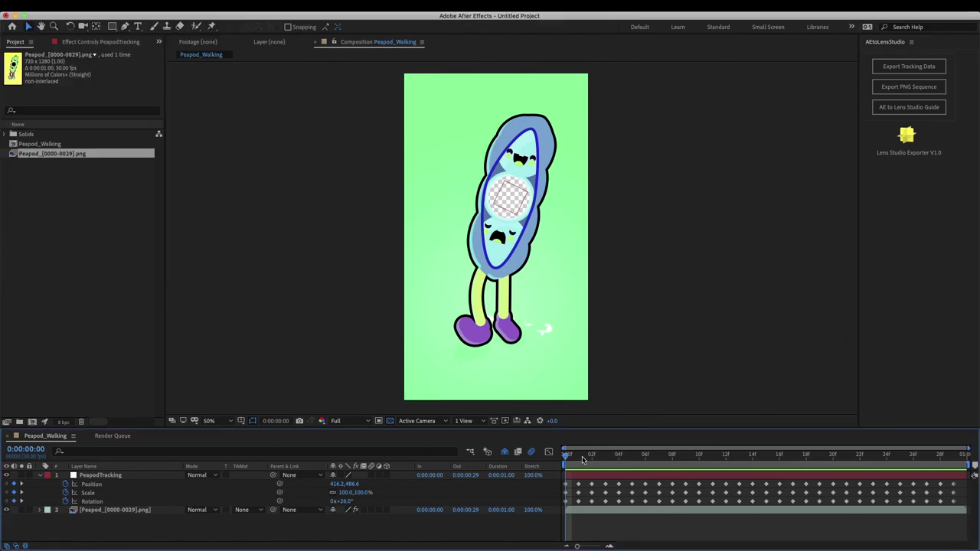
pyautogui.click(587, 479)
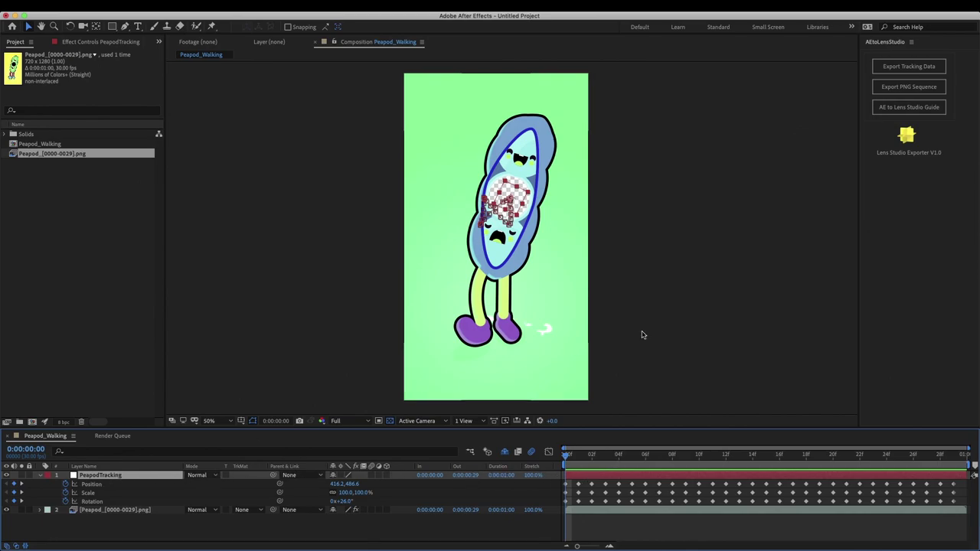
pyautogui.click(909, 67)
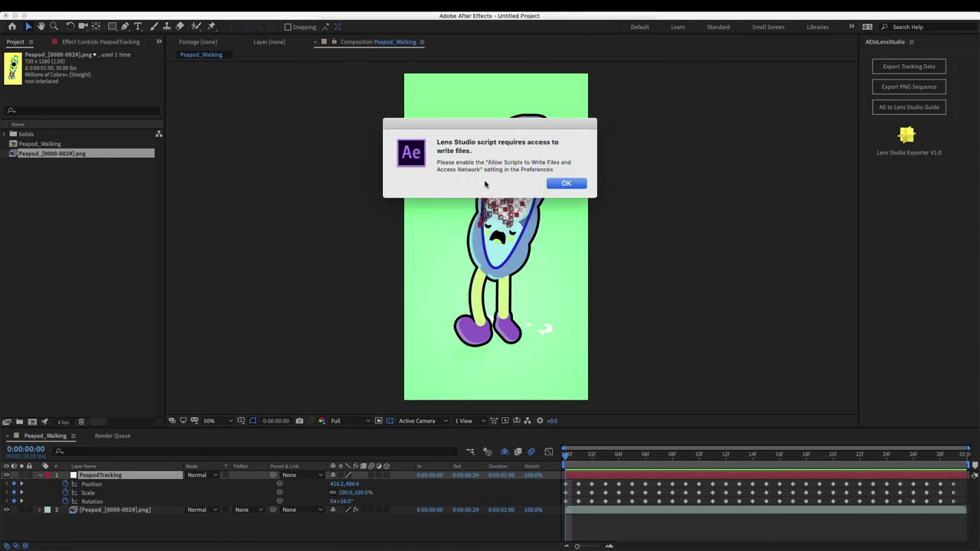
# Enable Allow Scripts to Write Files and Access Network, then export the tracking data to the Desktop.
pyautogui.click(564, 186)
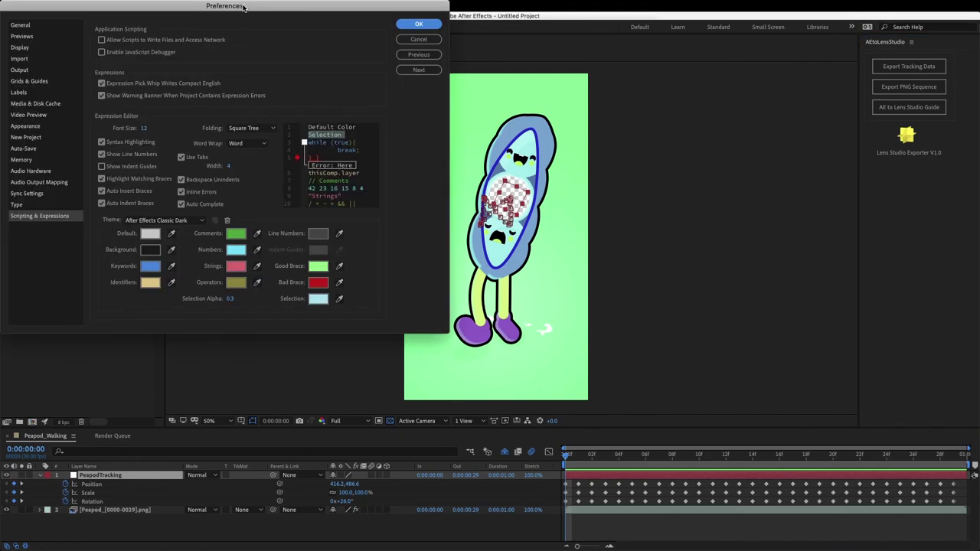
pyautogui.moveTo(244, 6); pyautogui.dragTo(507, 82)
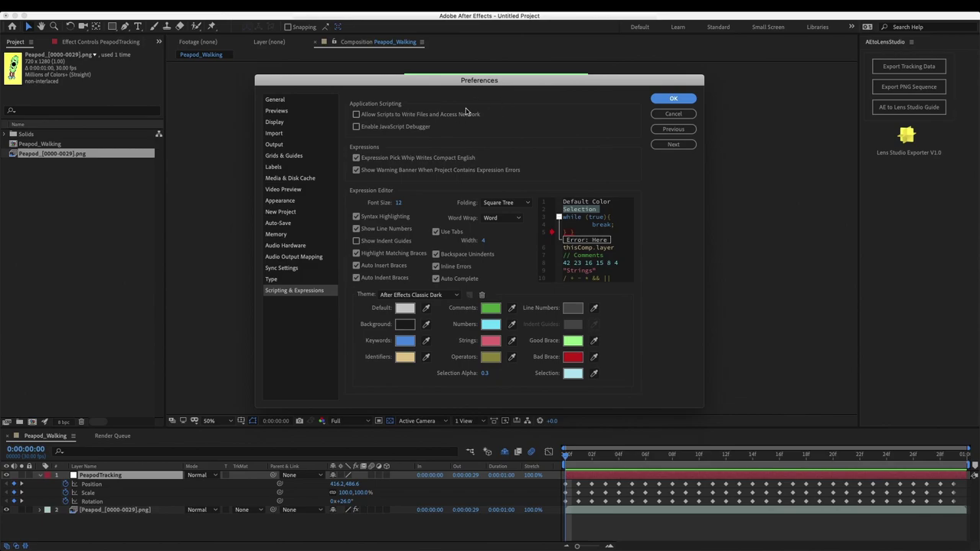
pyautogui.click(401, 115)
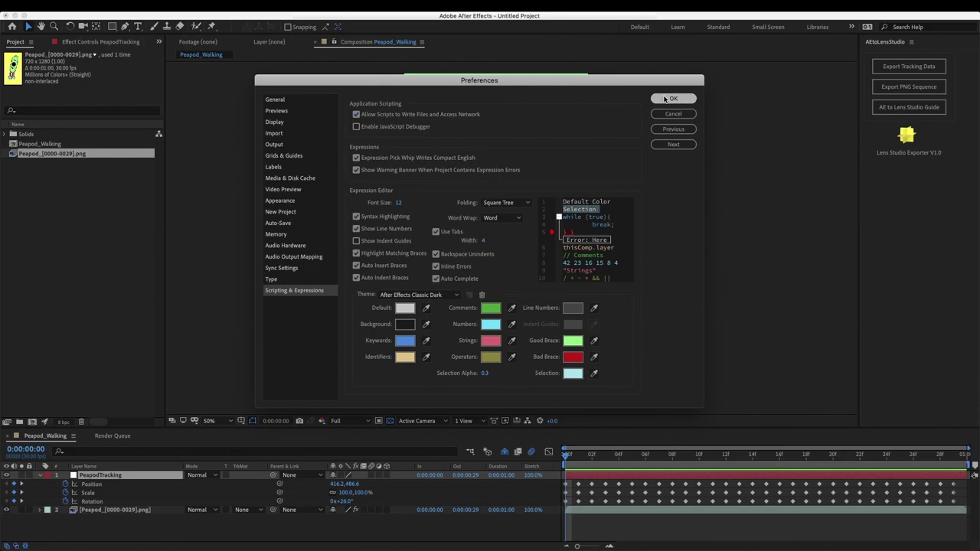
pyautogui.click(665, 99)
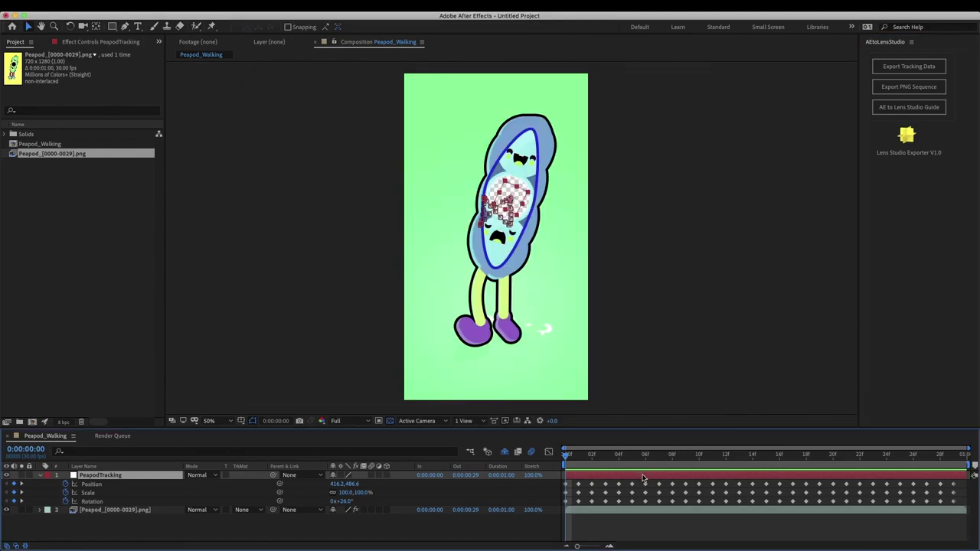
pyautogui.click(909, 68)
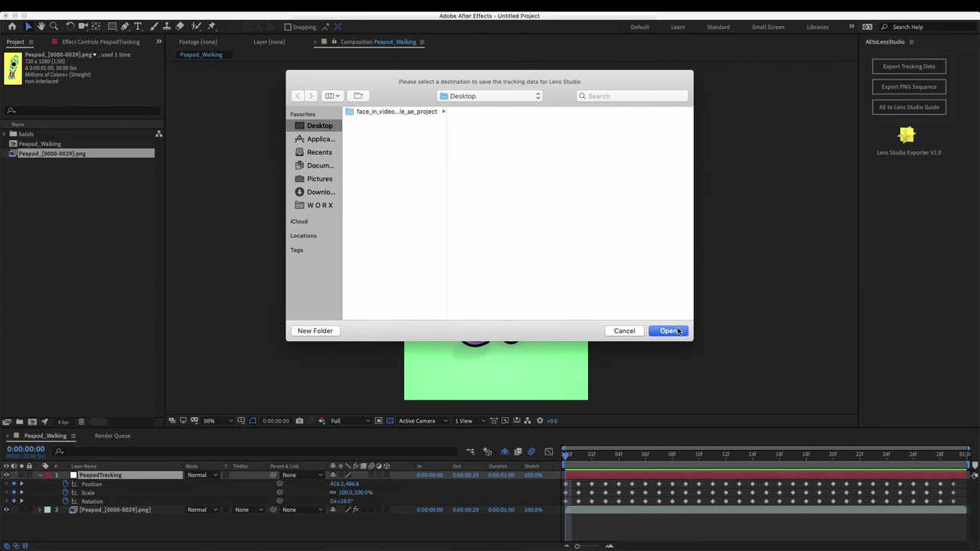
pyautogui.click(677, 331)
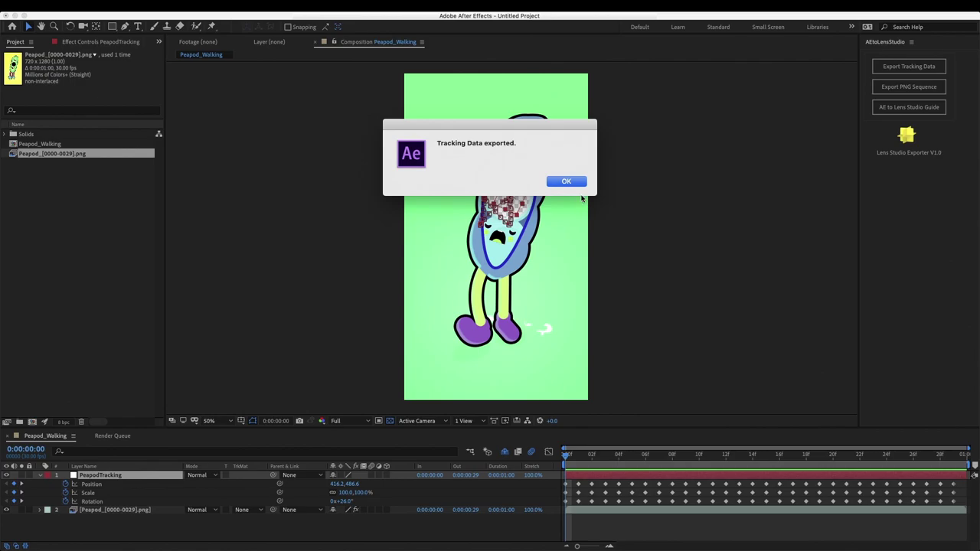
# Preview the walk, deselect the layer, and export the composition as a PNG sequence named PeapodGreen.
pyautogui.click(567, 181)
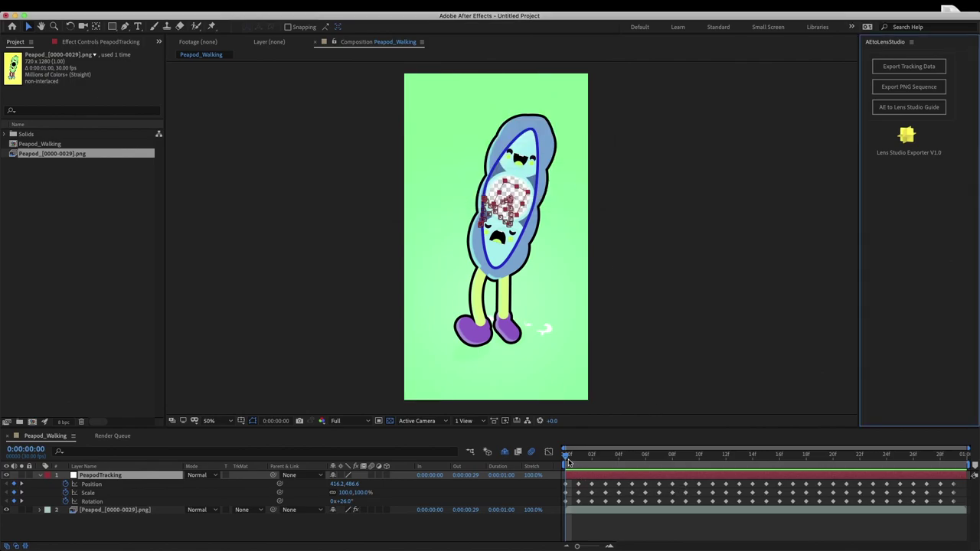
pyautogui.click(569, 462)
pyautogui.press('space')
pyautogui.press('space')
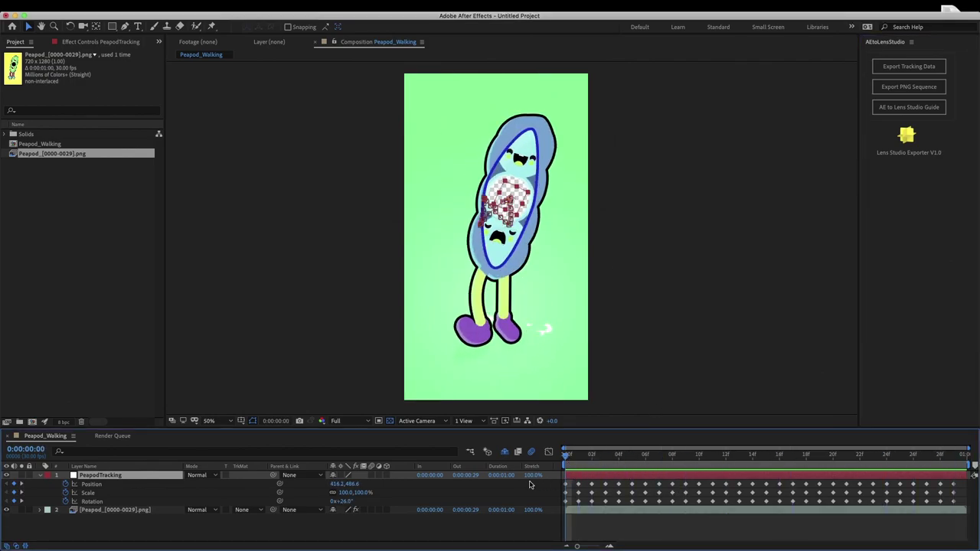
pyautogui.click(635, 523)
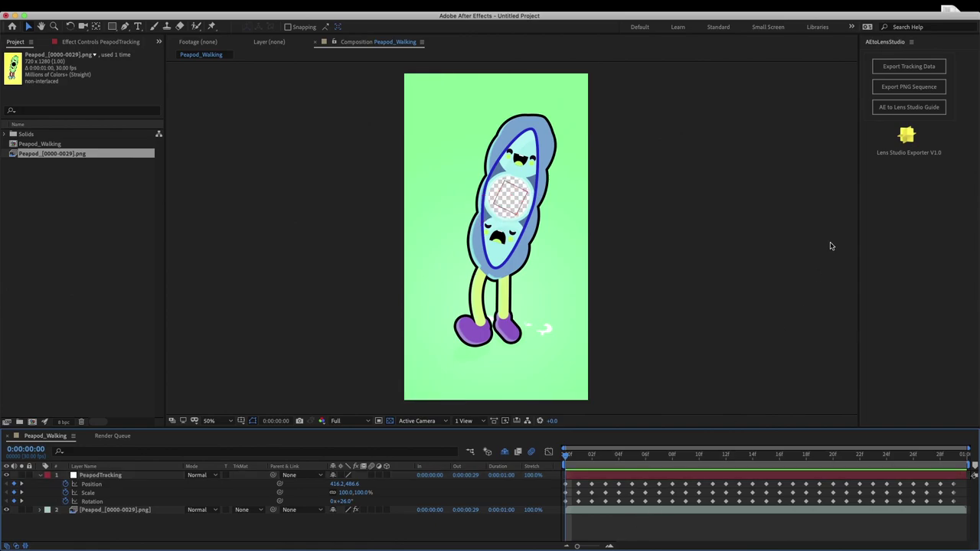
pyautogui.click(907, 88)
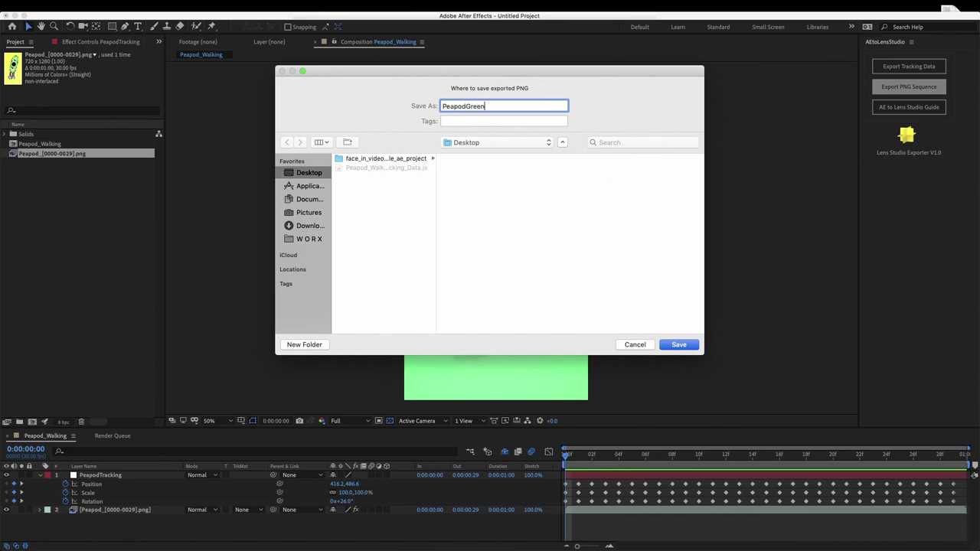
pyautogui.press('Return')
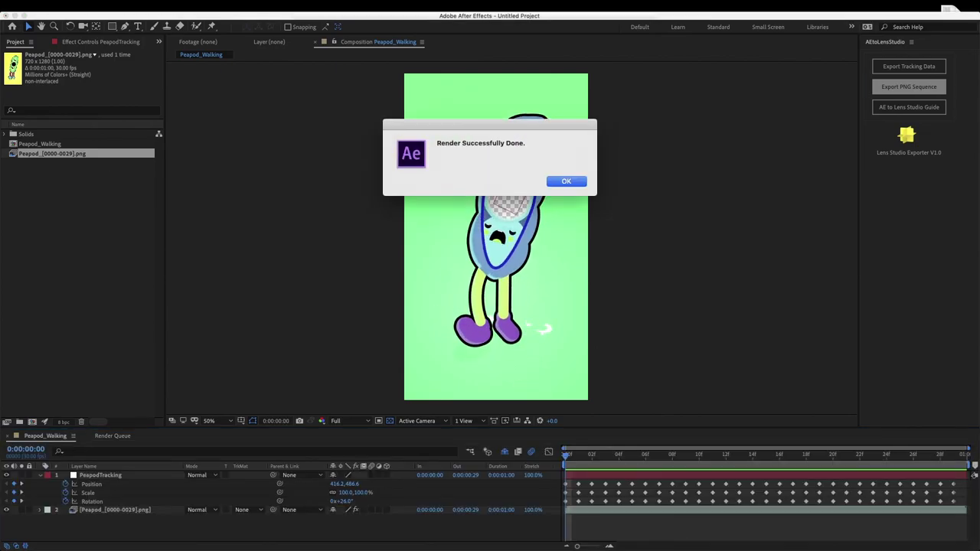
# Add the Peapod_Walking_Tracking_Data file from the Desktop to Lens Studio's Resources panel.
pyautogui.click(568, 180)
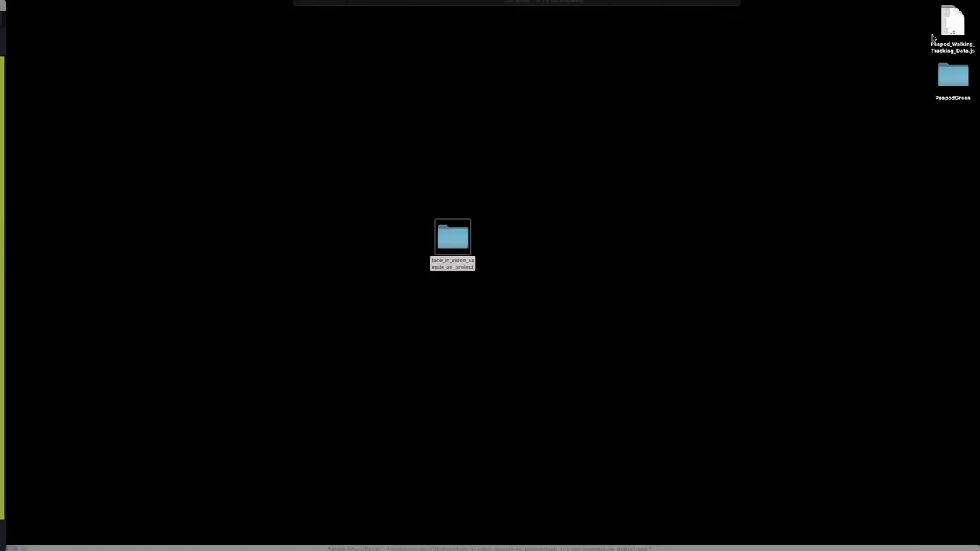
pyautogui.click(953, 24)
pyautogui.moveTo(952, 28); pyautogui.dragTo(76, 416)
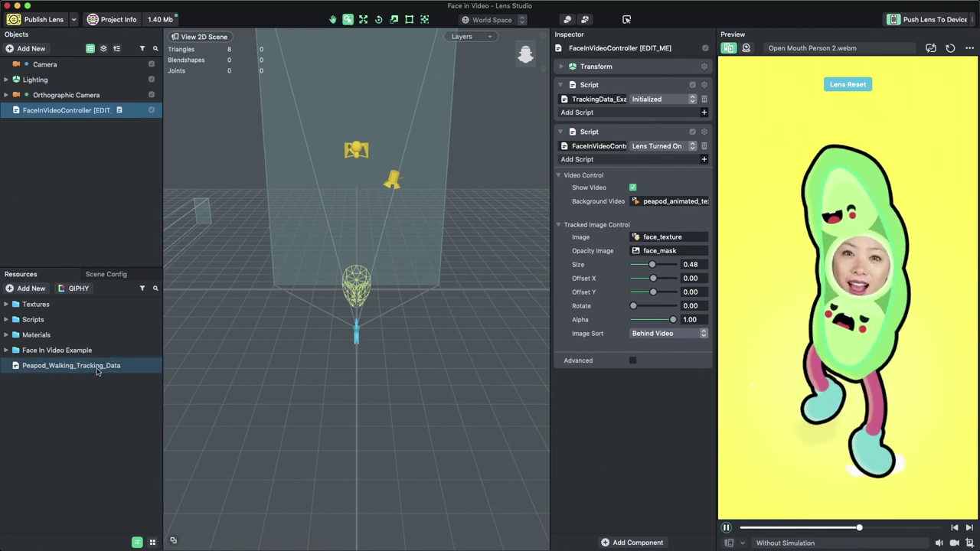
# Import the thirty PeapodGreen PNG frames (0000–0029) from the Desktop as a 2D animation texture.
pyautogui.click(46, 350)
pyautogui.click(31, 288)
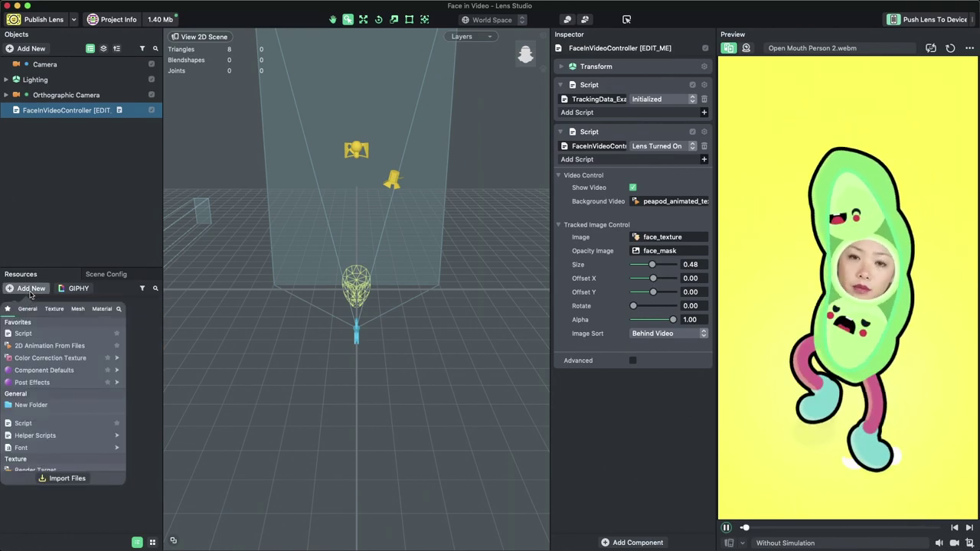
pyautogui.click(41, 346)
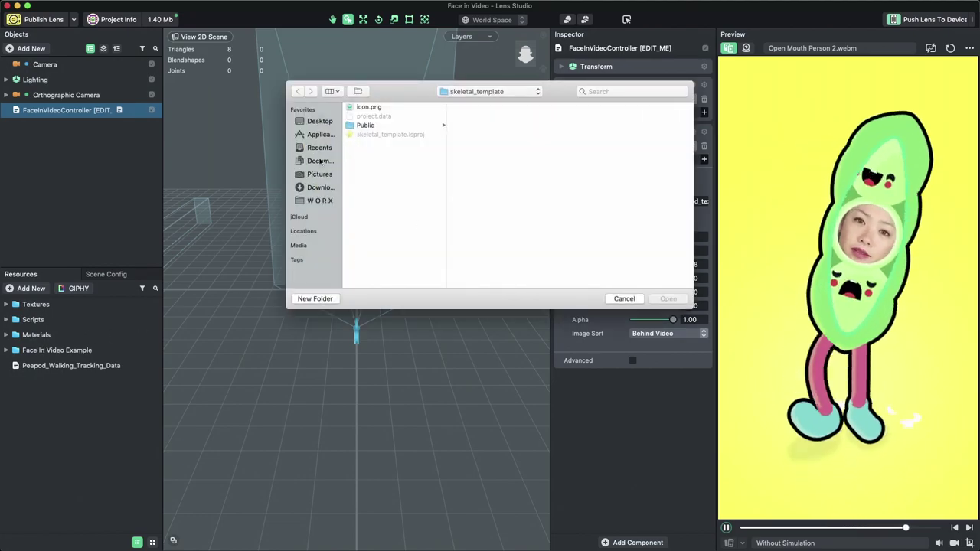
pyautogui.click(320, 122)
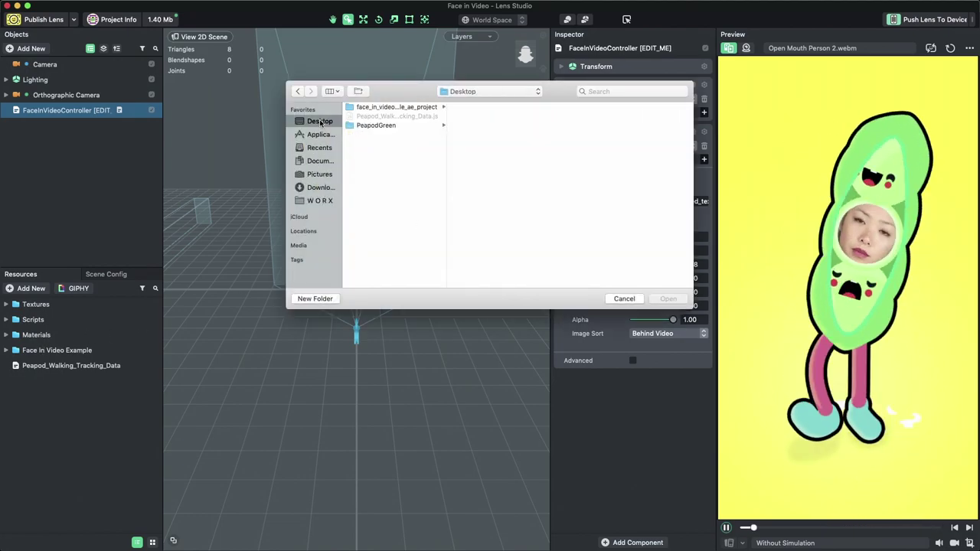
pyautogui.click(390, 125)
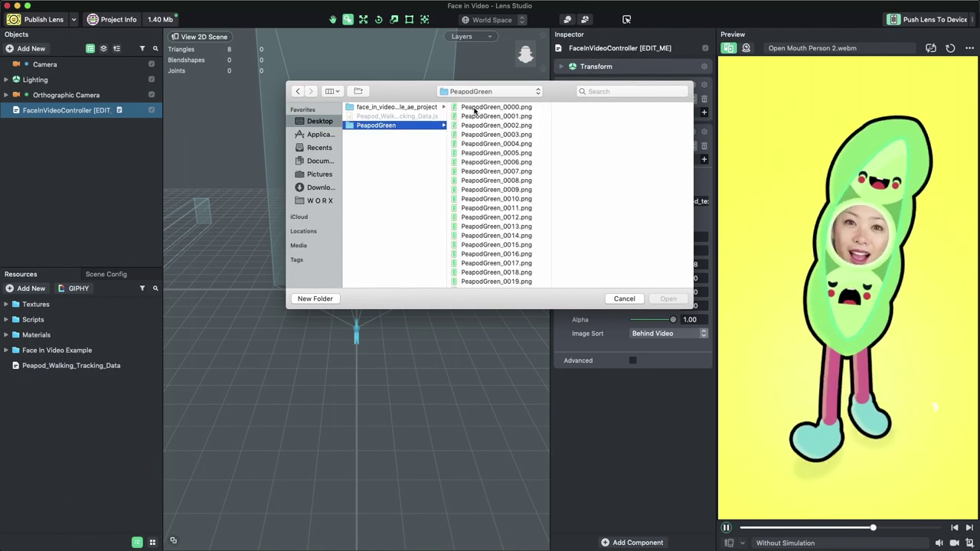
pyautogui.click(476, 111)
pyautogui.scroll(-5, 482, 267)
pyautogui.scroll(-2, 482, 267)
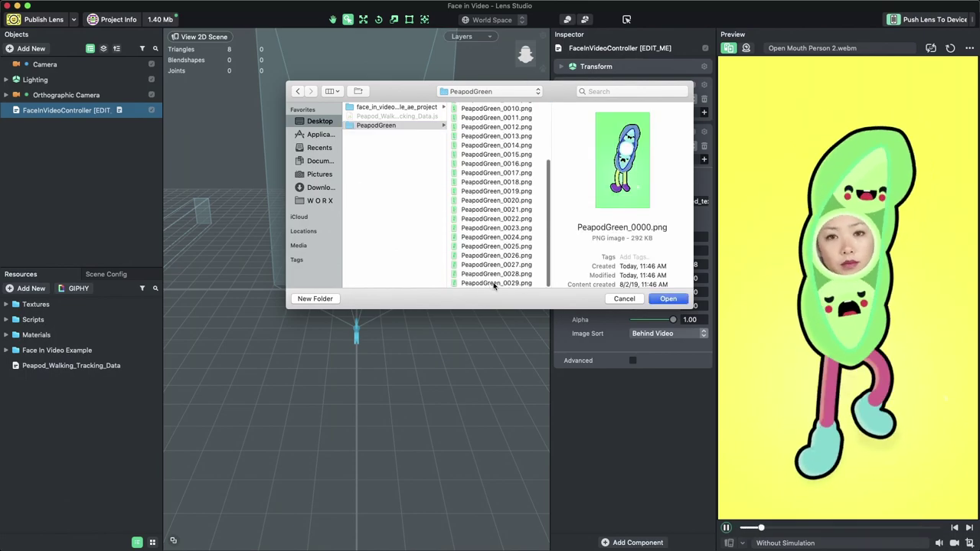
pyautogui.keyDown('shift'); pyautogui.click(494, 284); pyautogui.keyUp('shift')
pyautogui.click(668, 299)
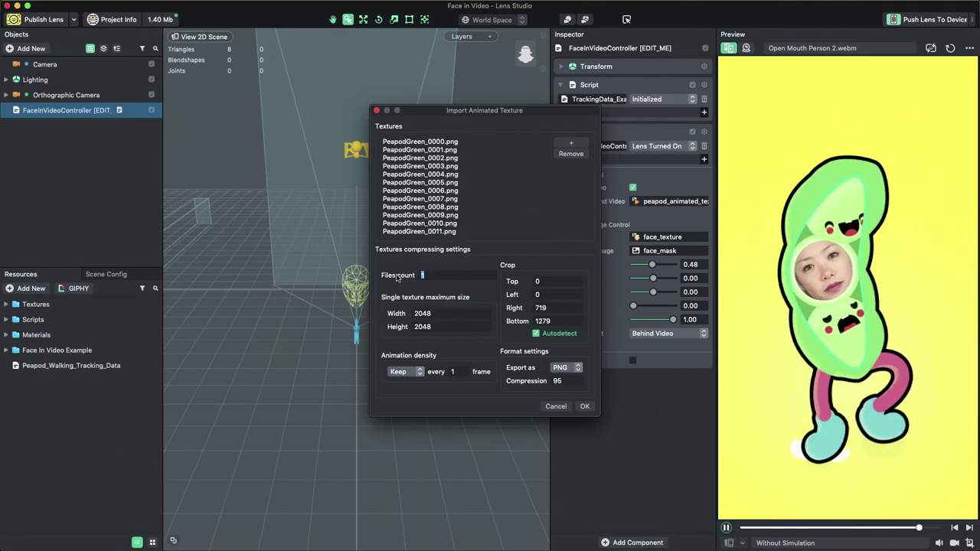
pyautogui.press('Return')
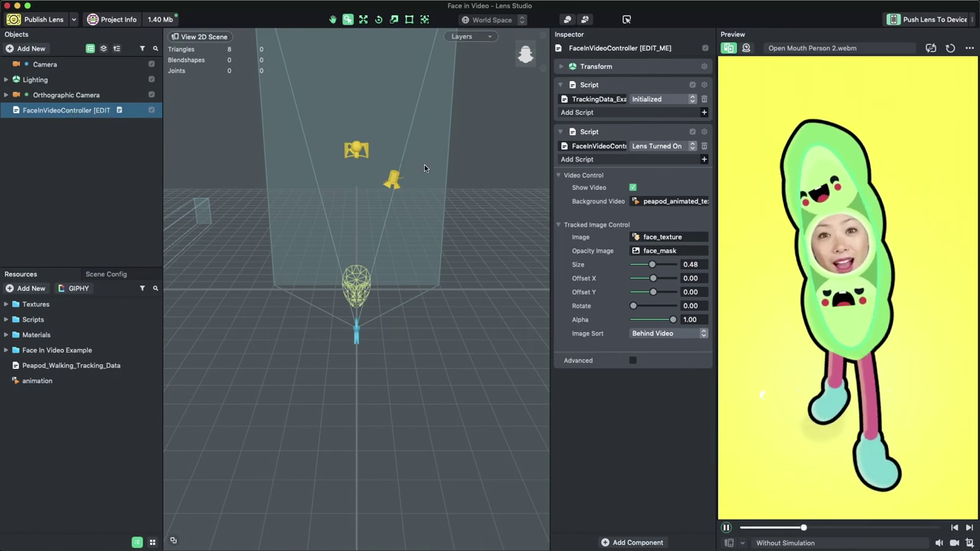
# Assign Peapod_Walking_Tracking_Data as TrackingData and the 'animation' texture as Background Video.
pyautogui.click(588, 99)
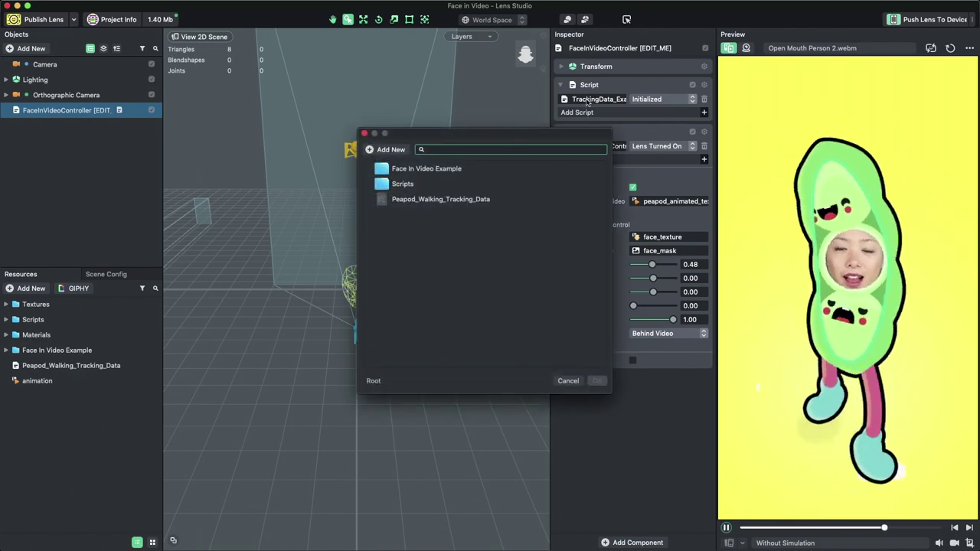
pyautogui.click(471, 201)
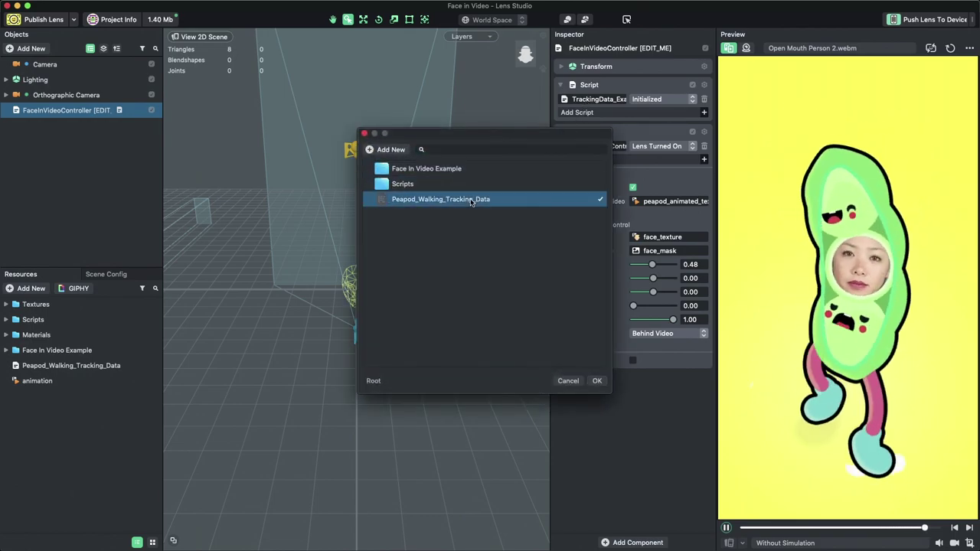
pyautogui.click(597, 380)
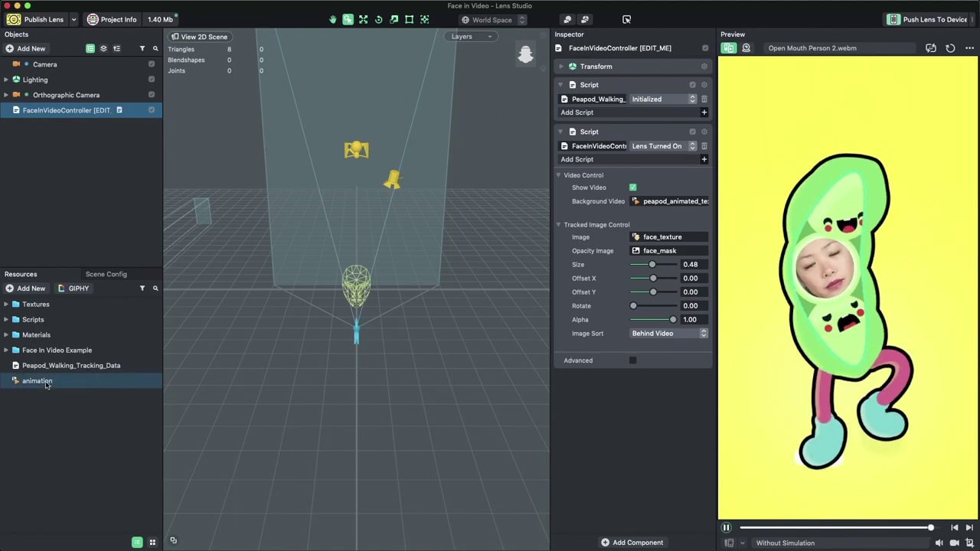
pyautogui.click(107, 383)
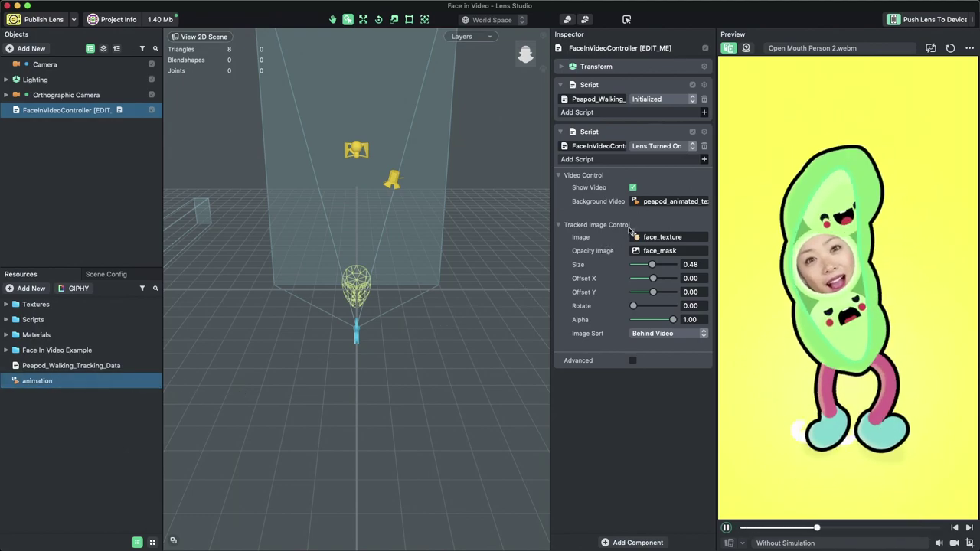
pyautogui.click(651, 202)
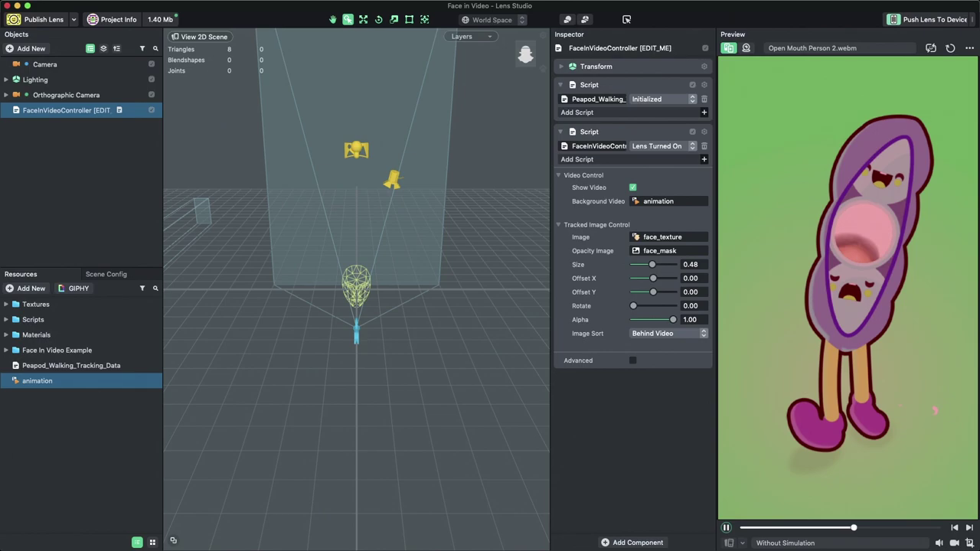
# Dock the Logger panel below the scene view and give the scene view more height.
pyautogui.click(167, 5)
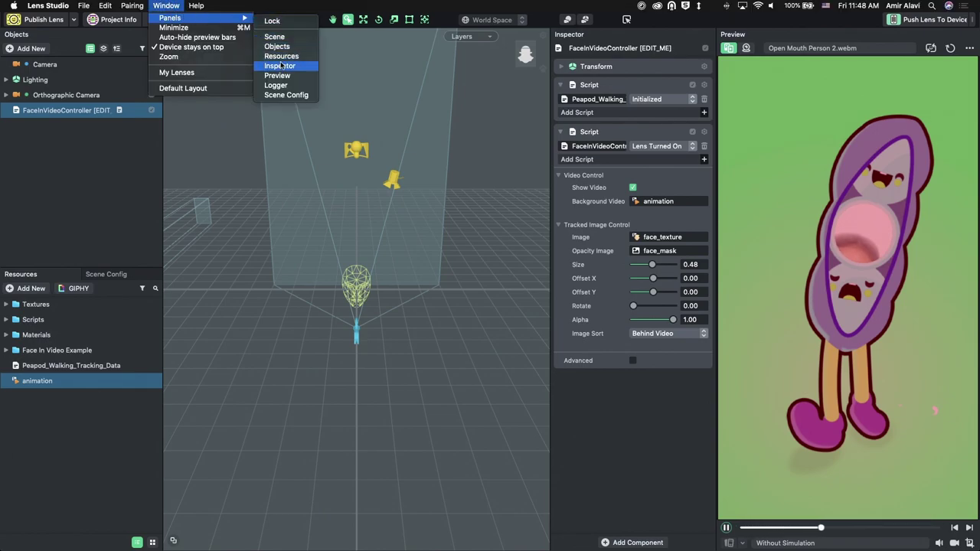
pyautogui.click(275, 85)
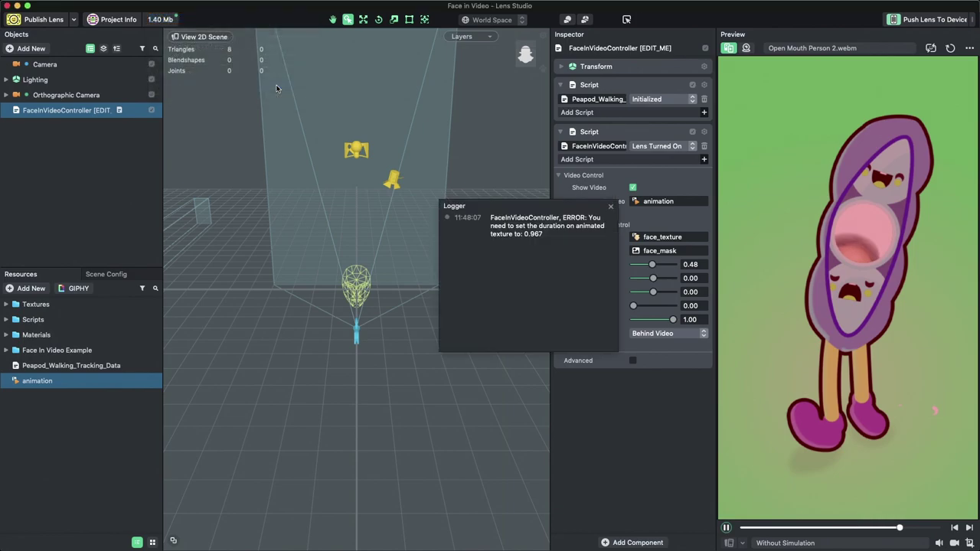
pyautogui.moveTo(453, 198); pyautogui.dragTo(314, 522)
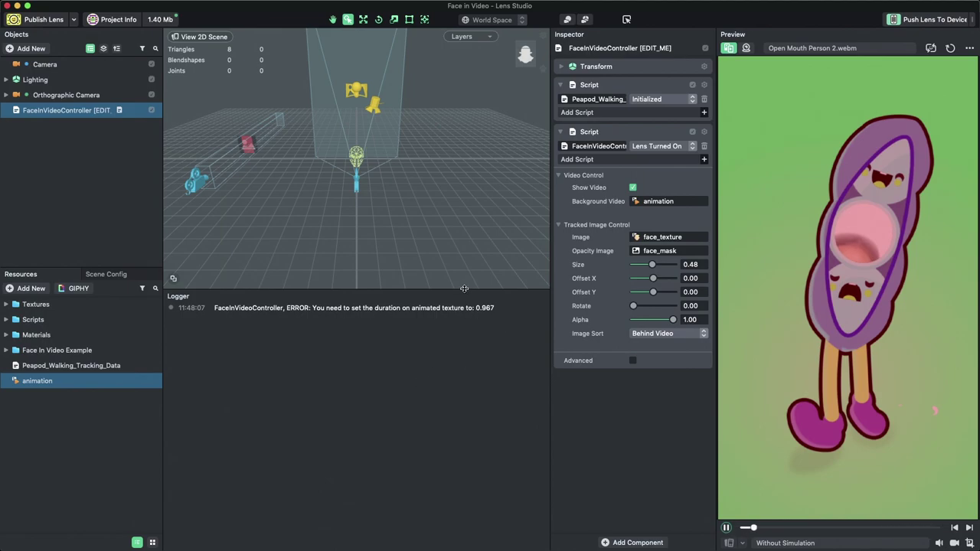
pyautogui.moveTo(463, 289); pyautogui.dragTo(454, 421)
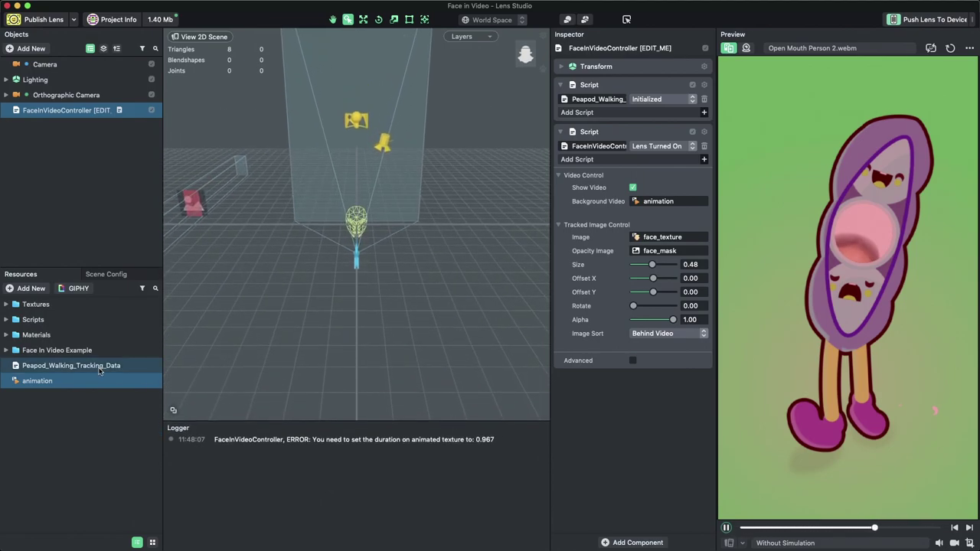
# Set the animation texture's duration to 0.967 and restart the lens preview.
pyautogui.click(73, 385)
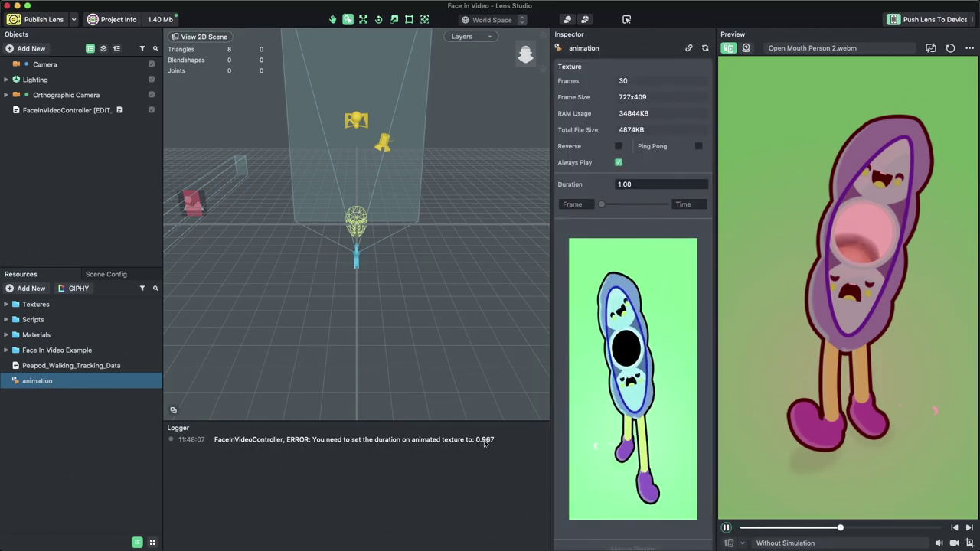
pyautogui.click(617, 184)
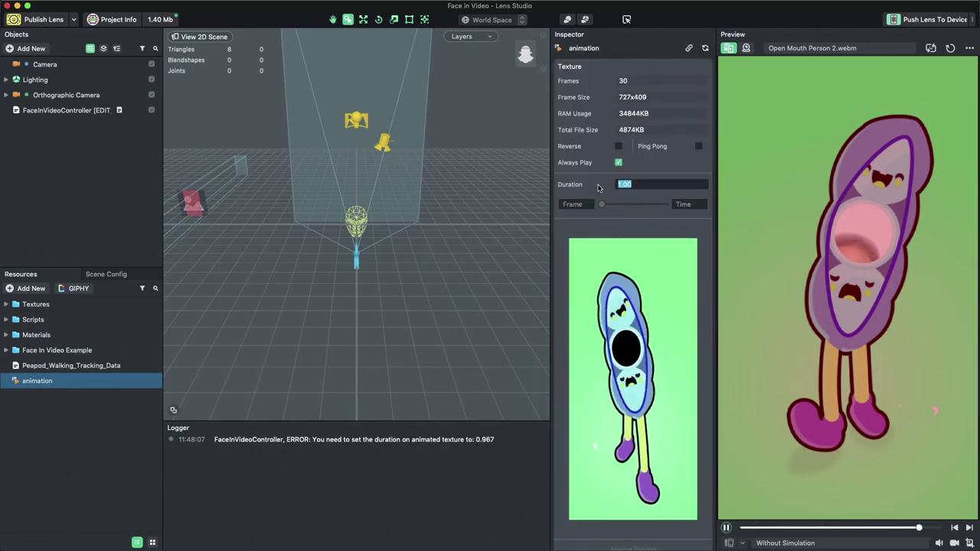
pyautogui.write('0.967')
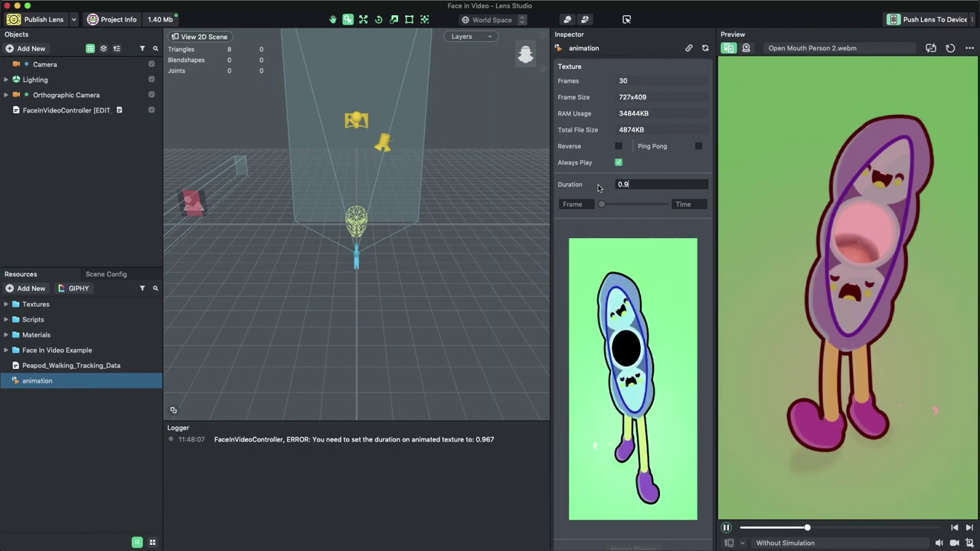
pyautogui.press('Return')
pyautogui.click(950, 48)
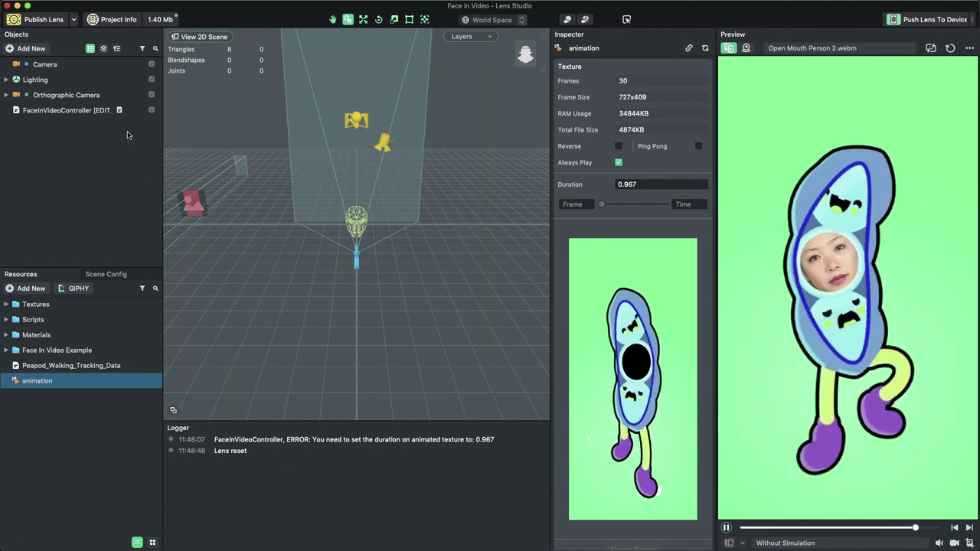
pyautogui.click(55, 111)
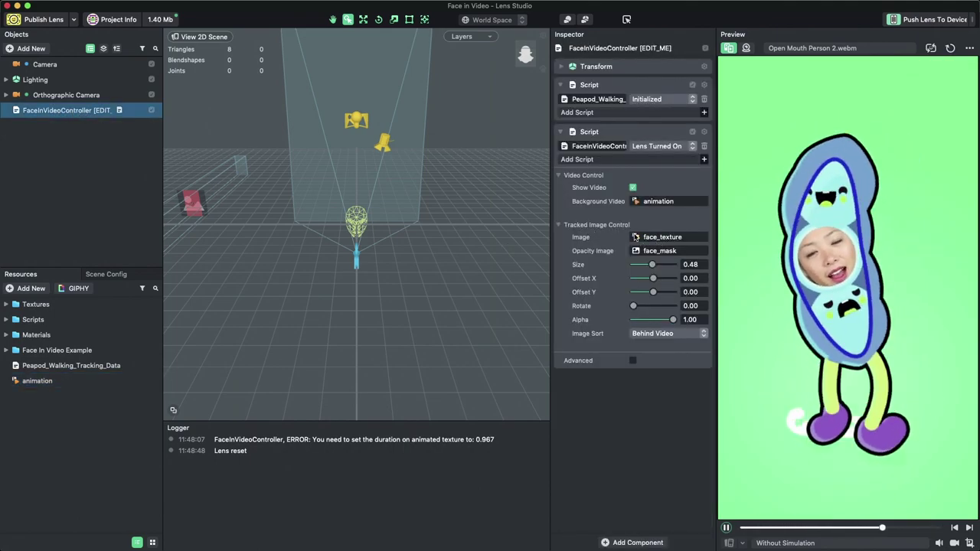
# Use the custom face picture as the tracked image, sizing it to 0.71 with offset X 0 and alpha 1.
pyautogui.moveTo(29, 396); pyautogui.dragTo(646, 240)
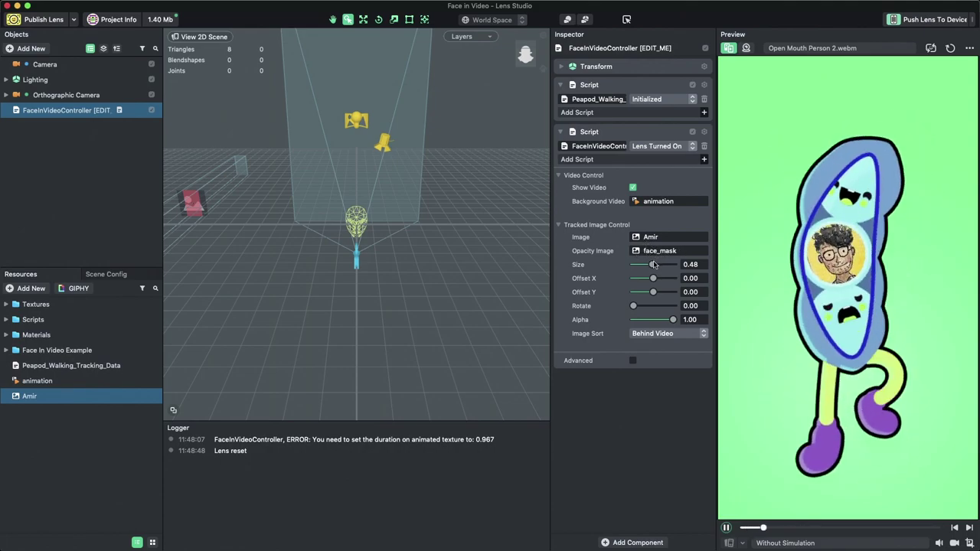
pyautogui.moveTo(653, 265); pyautogui.dragTo(657, 264)
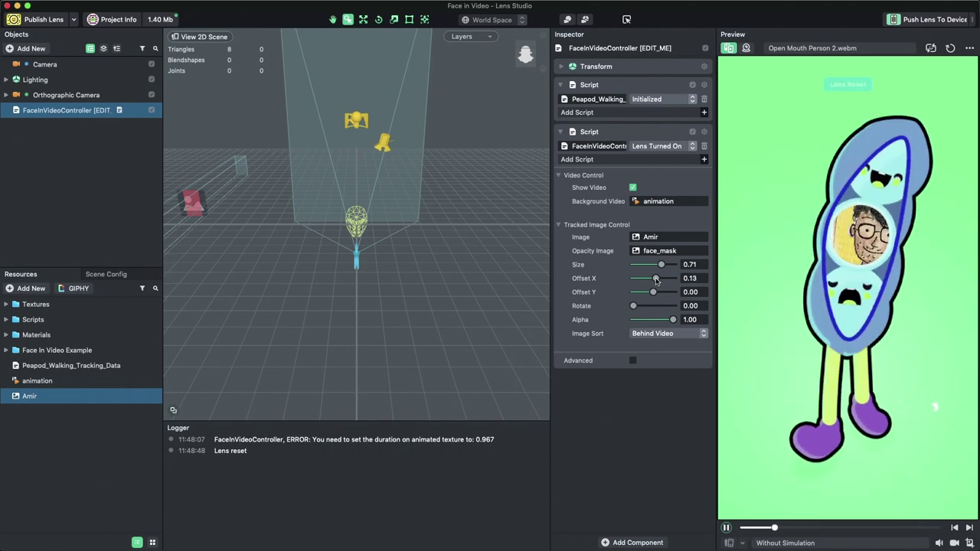
pyautogui.moveTo(656, 281); pyautogui.dragTo(661, 281)
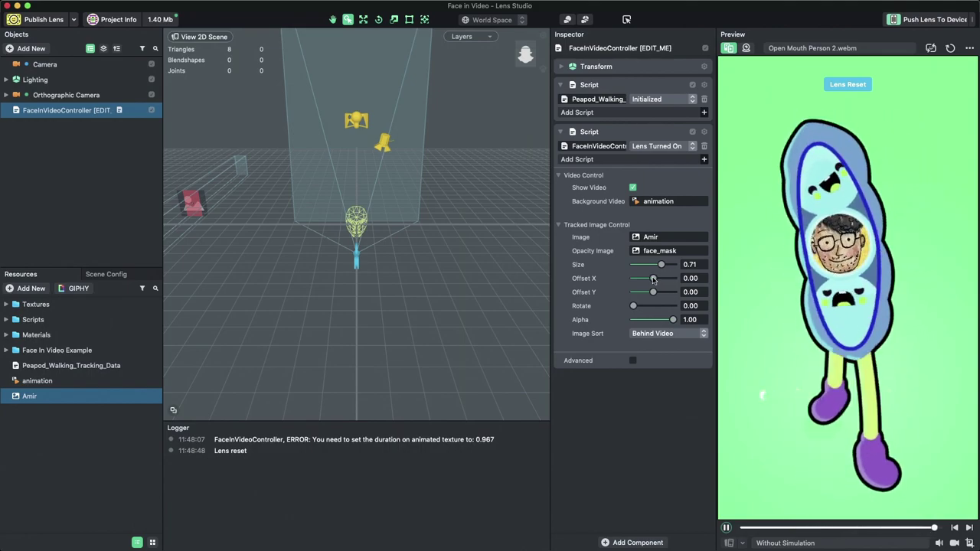
pyautogui.moveTo(672, 319)
pyautogui.mouseDown()
pyautogui.moveTo(660, 320)
pyautogui.moveTo(676, 322)
pyautogui.mouseUp()
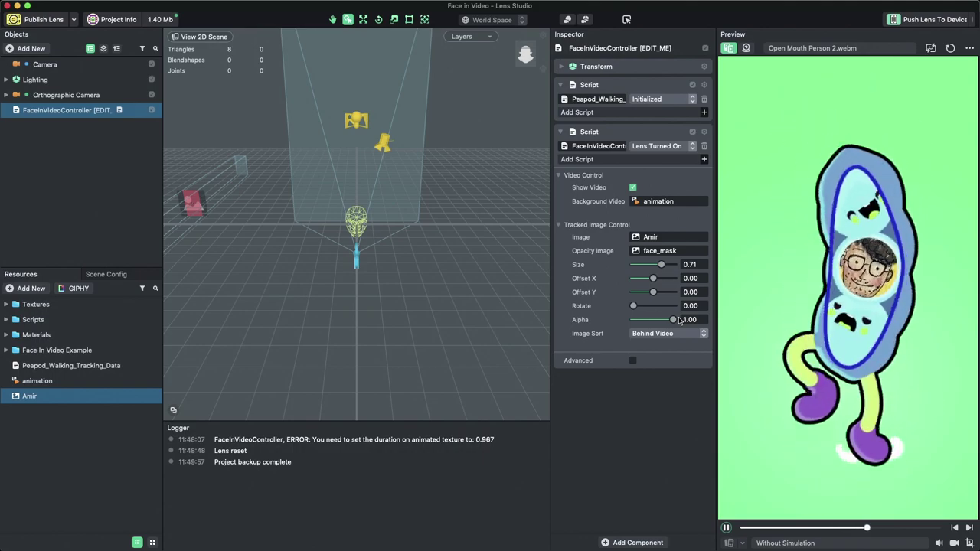
# Try In Front of Video and Behind Video image sorting, then settle on Manual Sorting.
pyautogui.click(673, 336)
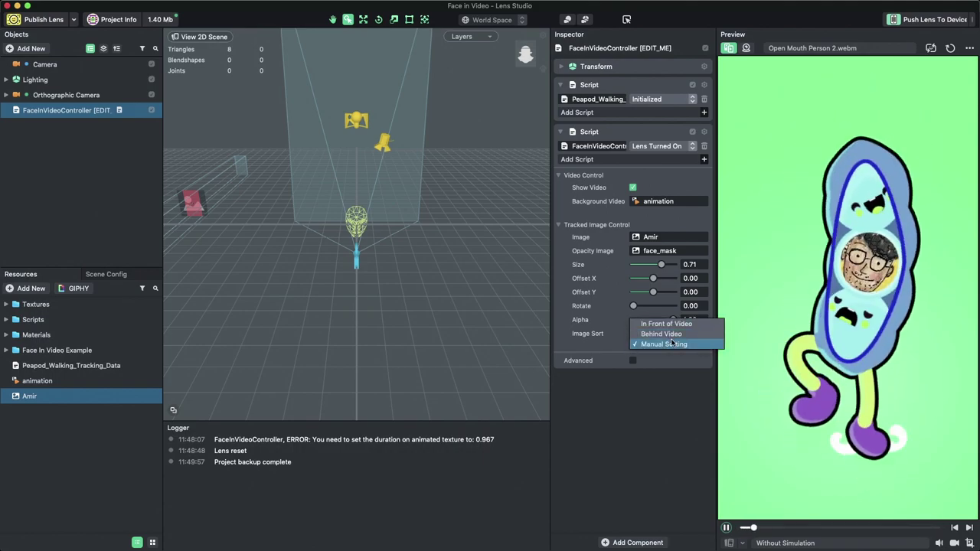
pyautogui.click(669, 324)
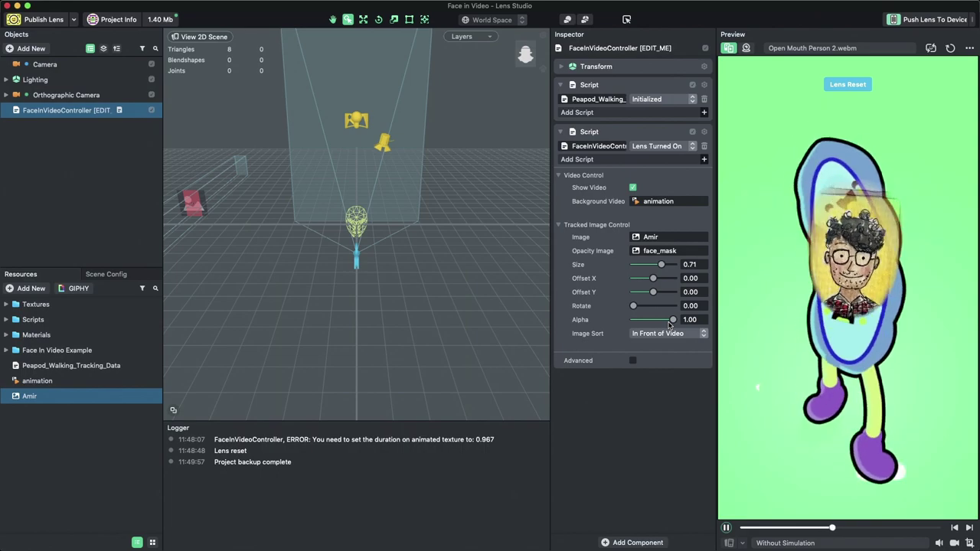
pyautogui.click(666, 333)
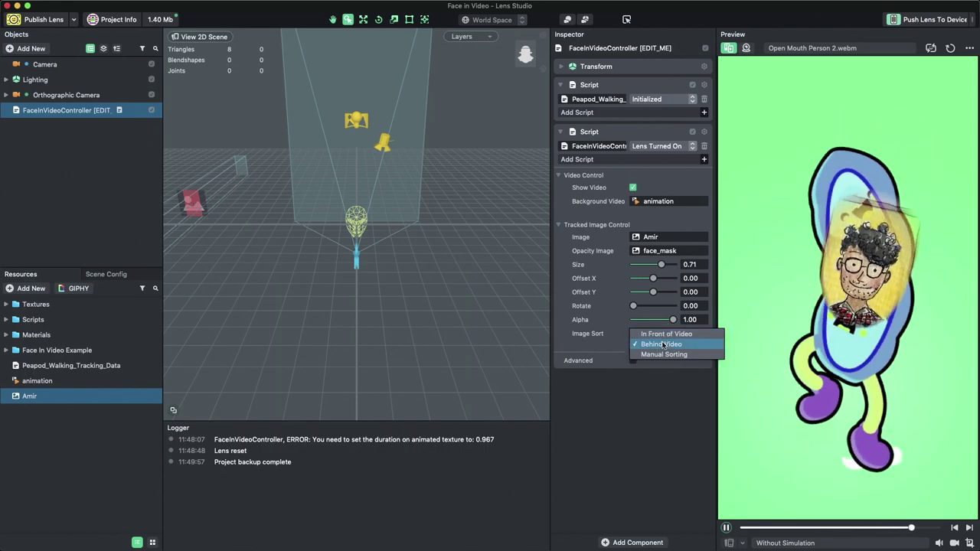
pyautogui.click(663, 344)
pyautogui.click(661, 335)
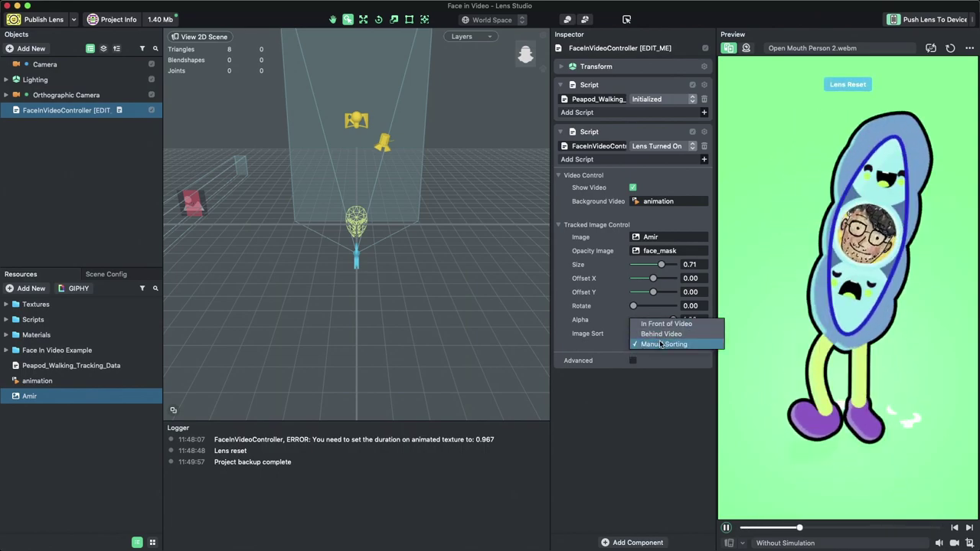
pyautogui.click(660, 343)
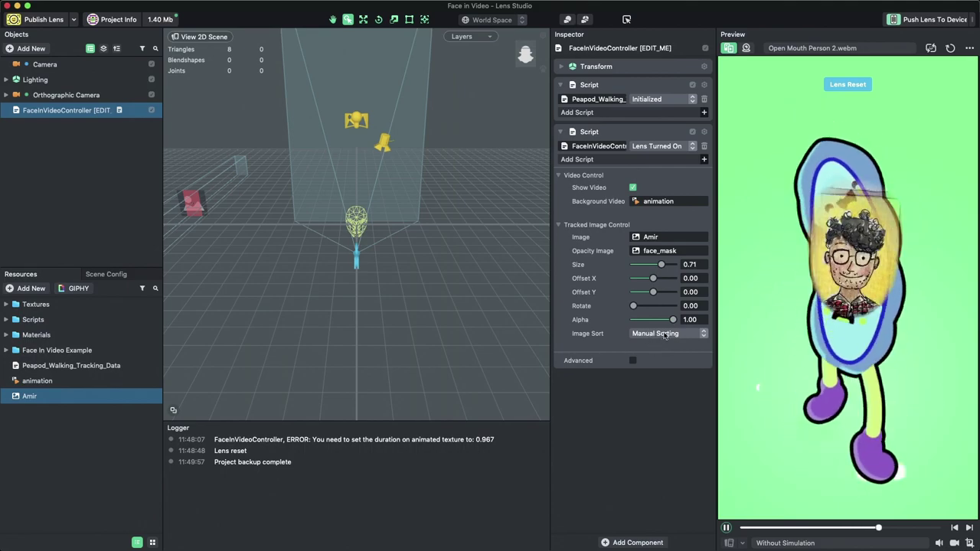
# Under Orthographic Camera > Full Frame Region 0, move Tracked Image after Movie Image.
pyautogui.click(8, 98)
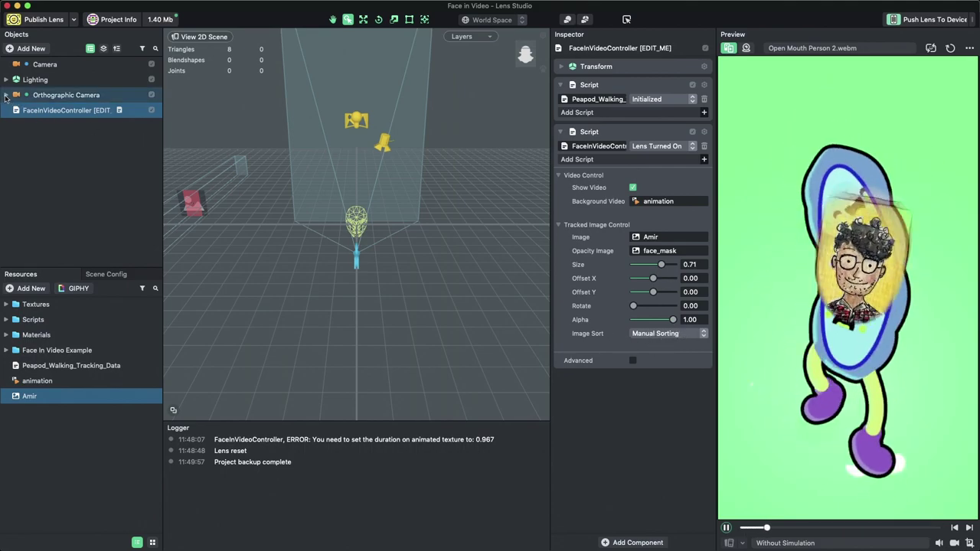
pyautogui.click(6, 95)
pyautogui.click(16, 111)
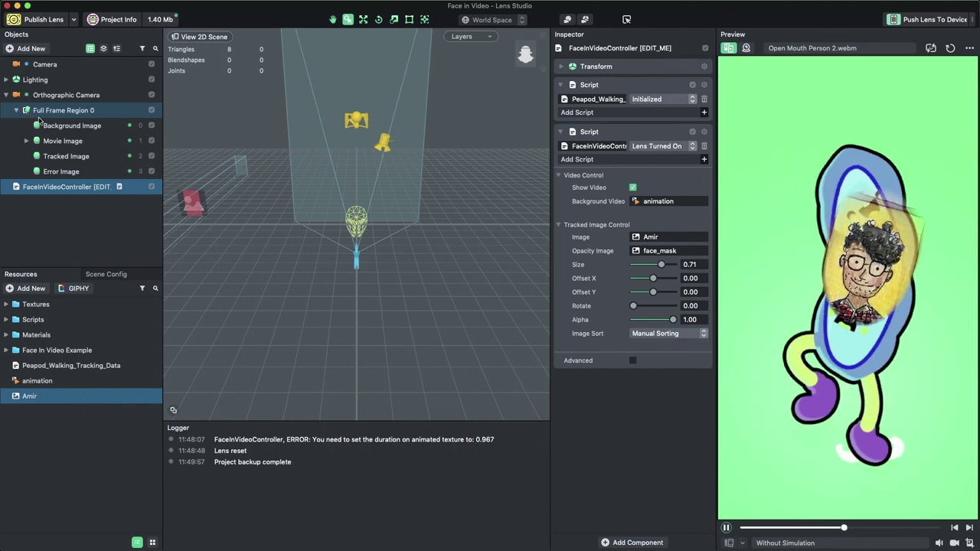
pyautogui.click(66, 156)
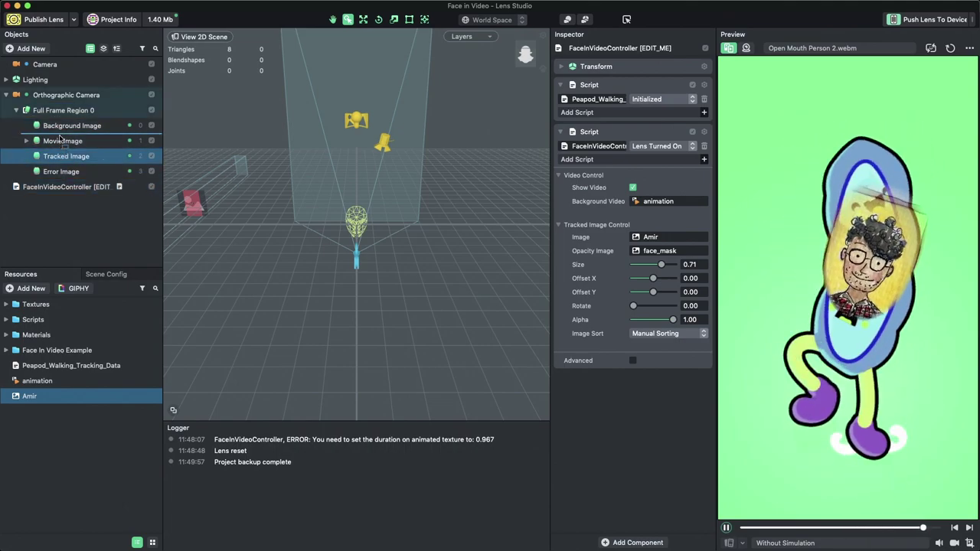
pyautogui.moveTo(62, 138)
pyautogui.mouseDown()
pyautogui.moveTo(62, 153)
pyautogui.moveTo(62, 138)
pyautogui.mouseUp()
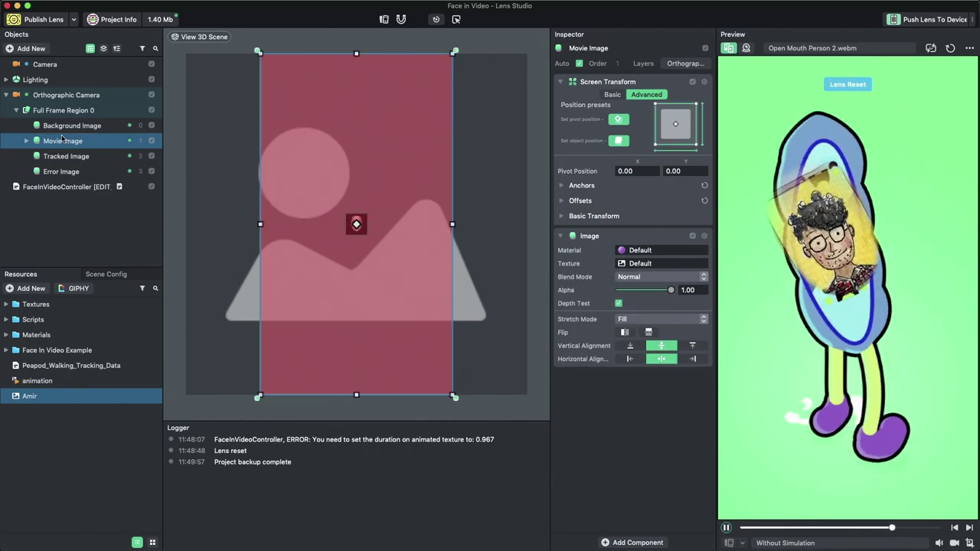